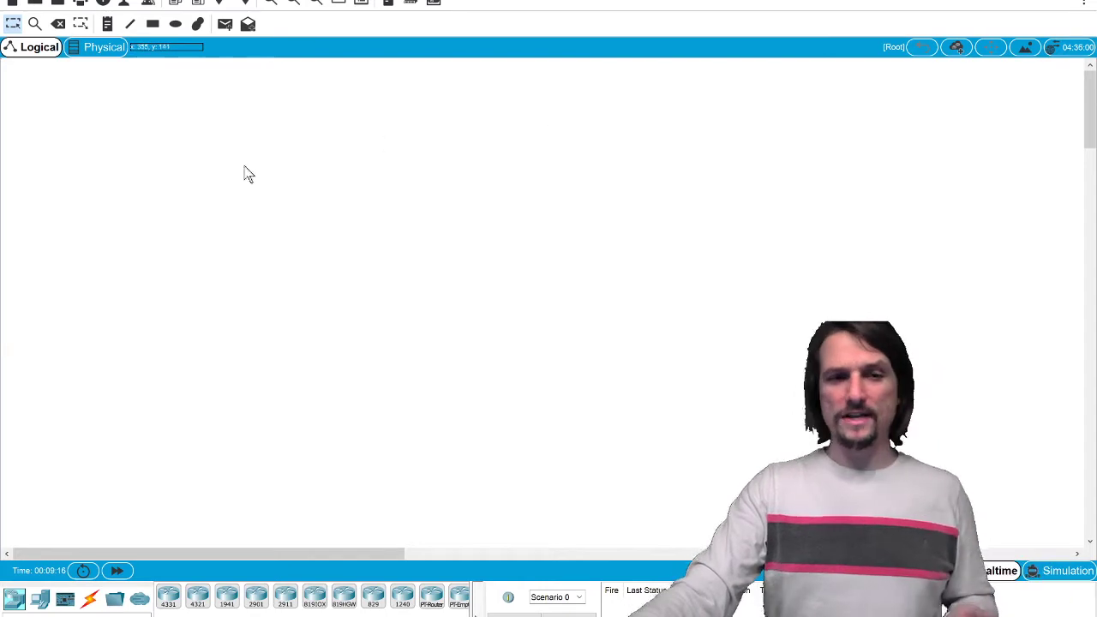
Step: Add a text note reading 'D' to the workspace
{"action": "left_click", "coordinate": [107, 24]}
{"action": "left_click", "coordinate": [97, 115]}
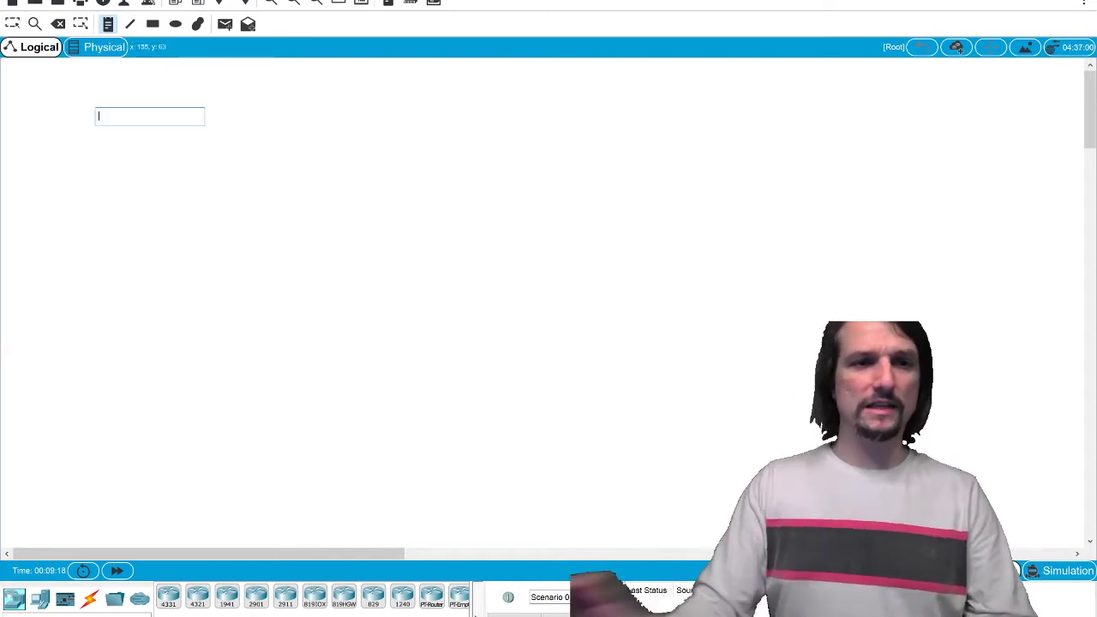
{"action": "type", "text": "DNS"}
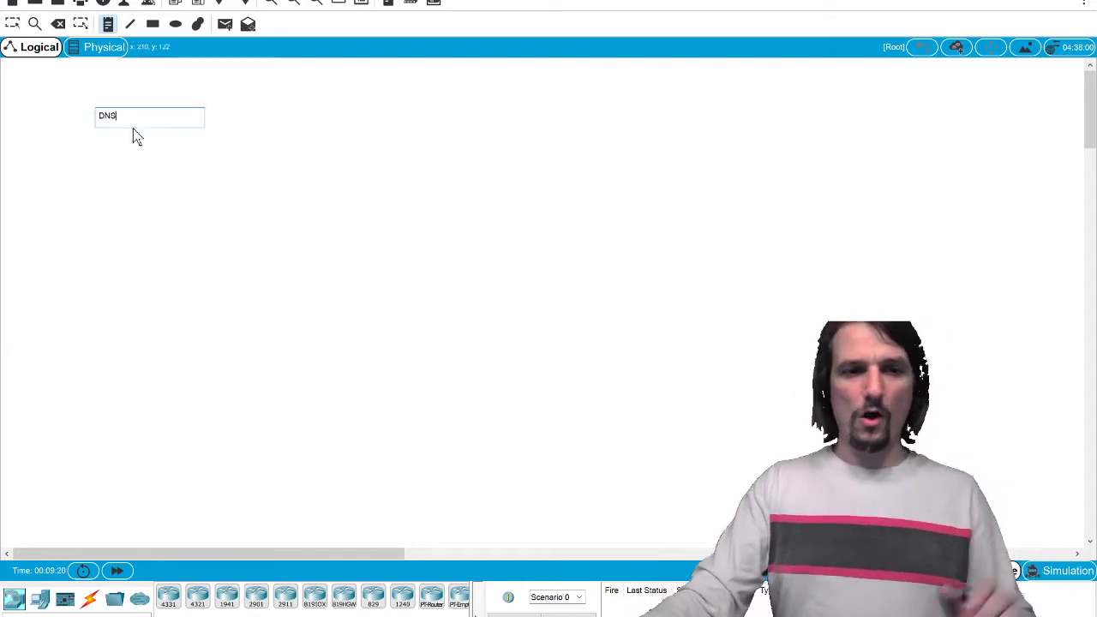
{"action": "left_click", "coordinate": [12, 24]}
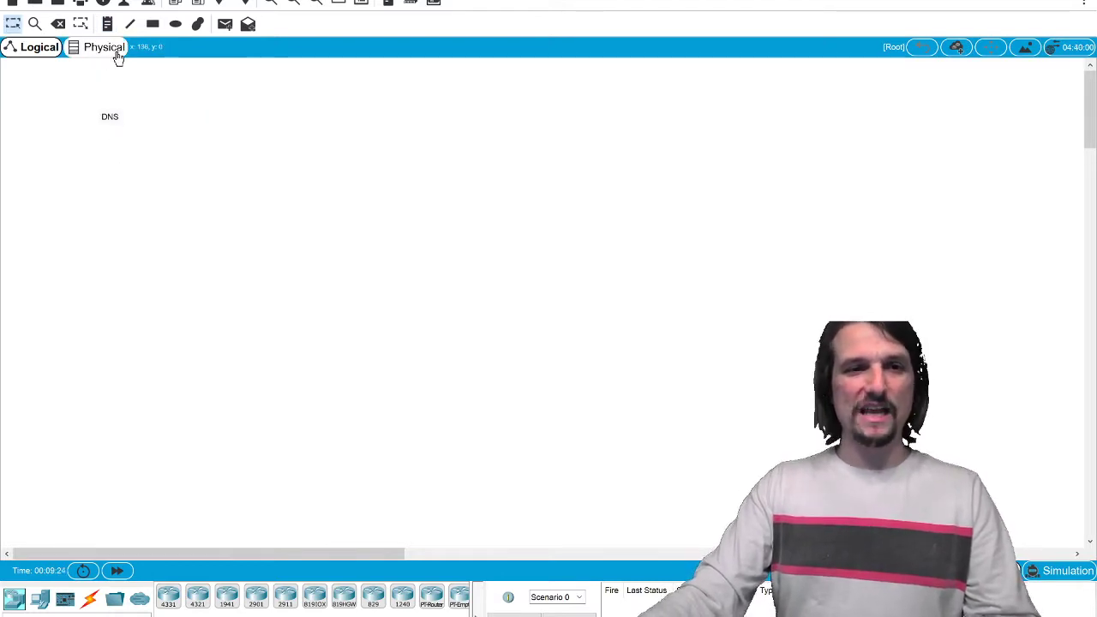
Step: Place a generic PC, PC0, on the left side of the workspace
{"action": "left_click", "coordinate": [270, 2]}
{"action": "left_click", "coordinate": [270, 3]}
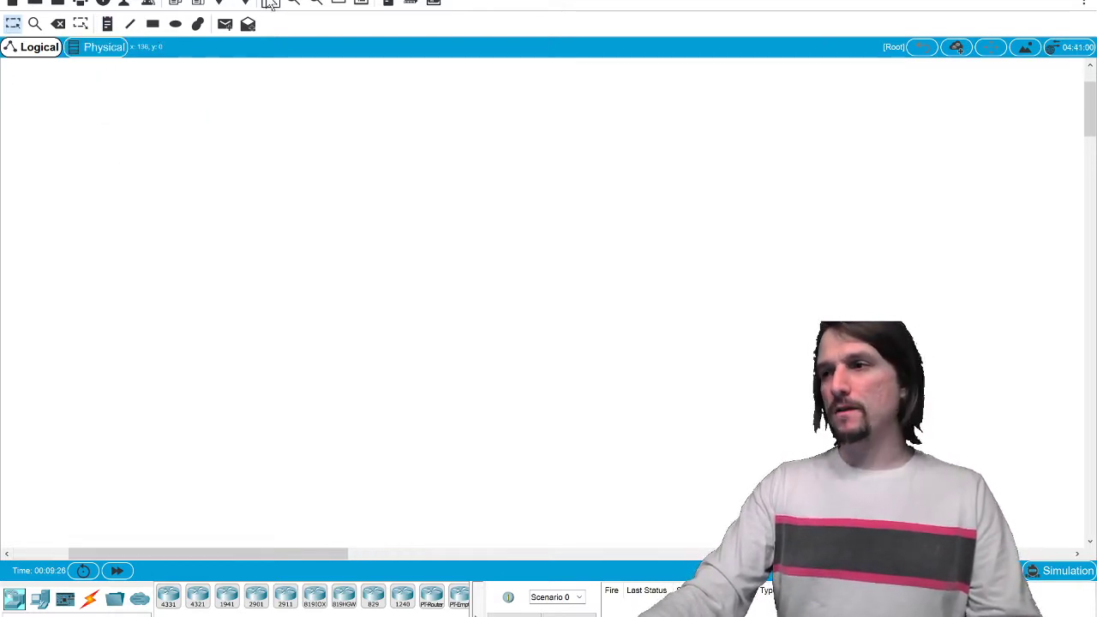
{"action": "left_click_drag", "start_coordinate": [287, 555], "coordinate": [222, 555]}
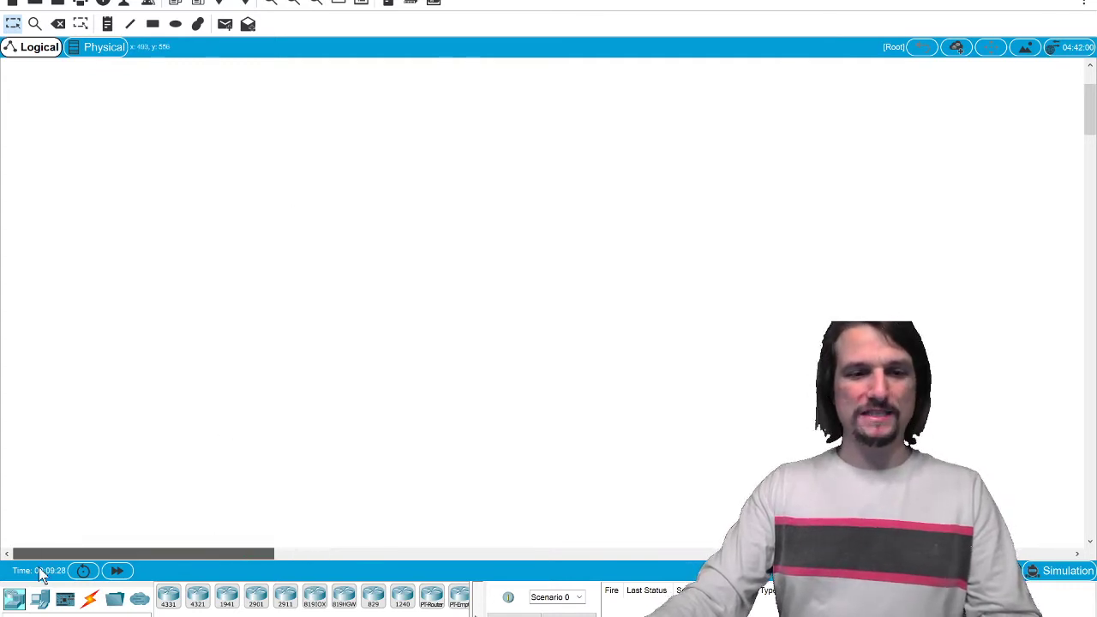
{"action": "left_click", "coordinate": [40, 598]}
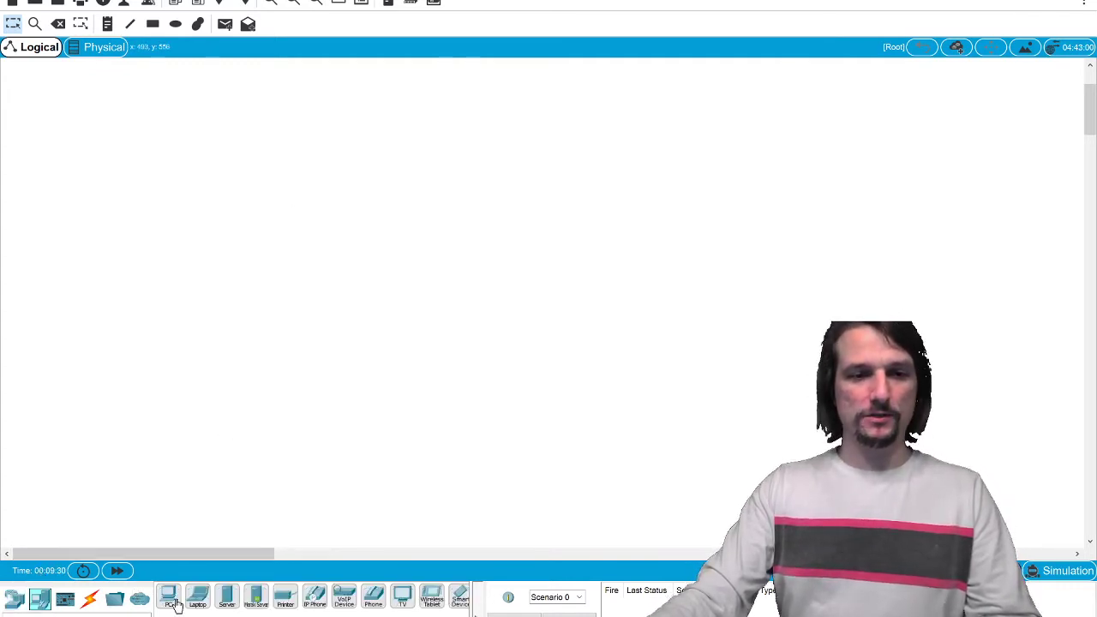
{"action": "left_click", "coordinate": [168, 598]}
{"action": "left_click", "coordinate": [144, 347]}
{"action": "left_click_drag", "start_coordinate": [144, 347], "coordinate": [88, 347]}
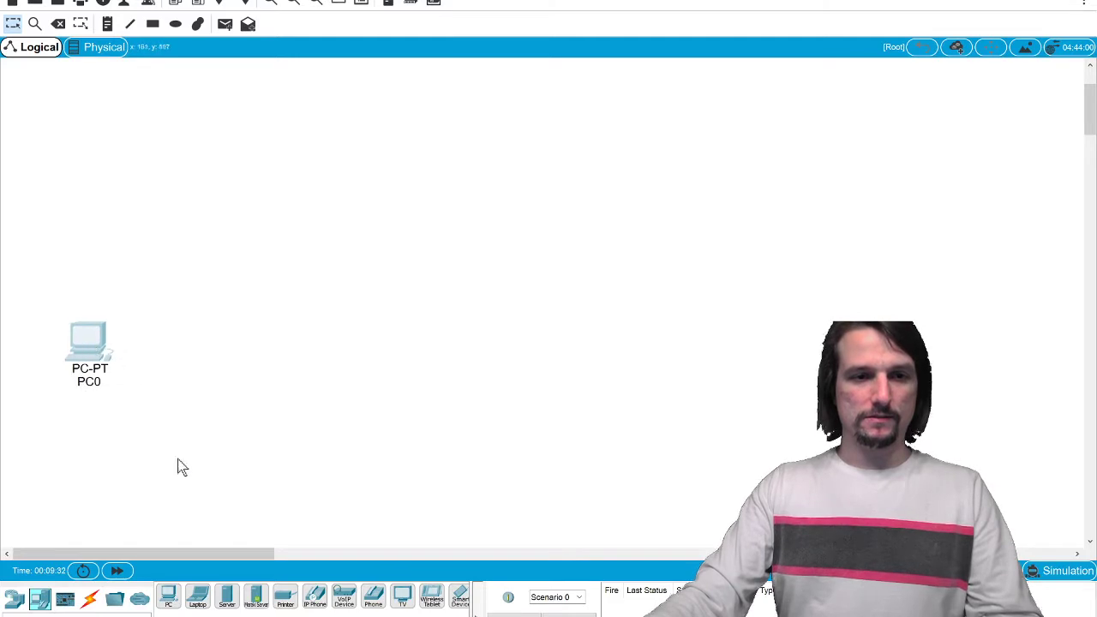
Step: Place a generic server near the centre and rename it DNS
{"action": "left_click", "coordinate": [228, 598]}
{"action": "left_click", "coordinate": [317, 219]}
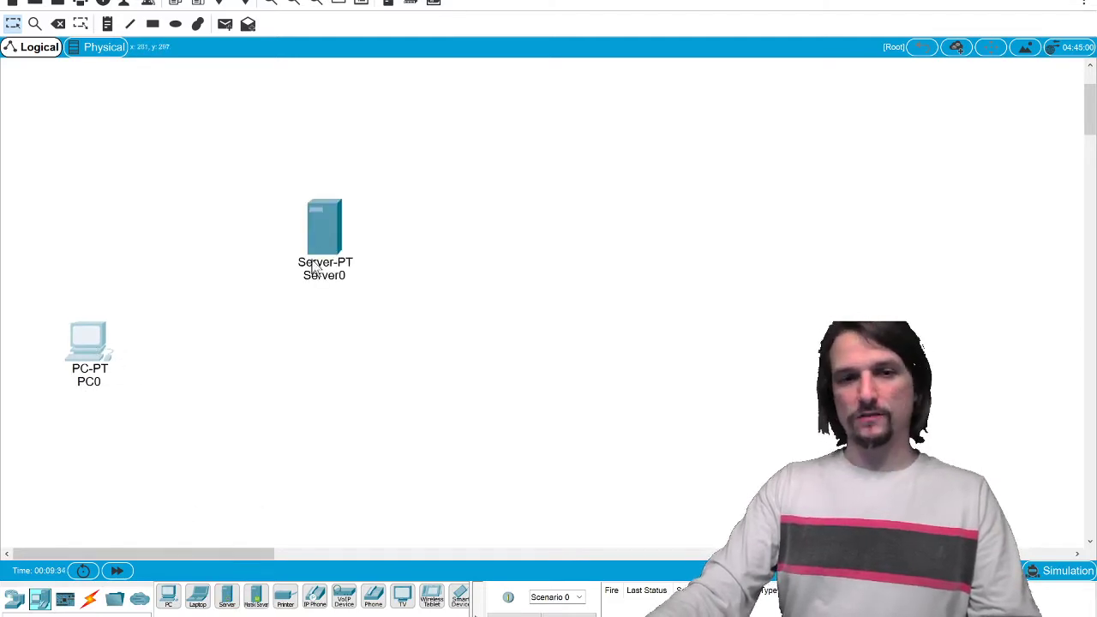
{"action": "left_click_drag", "start_coordinate": [321, 227], "coordinate": [376, 334]}
{"action": "left_click", "coordinate": [368, 377]}
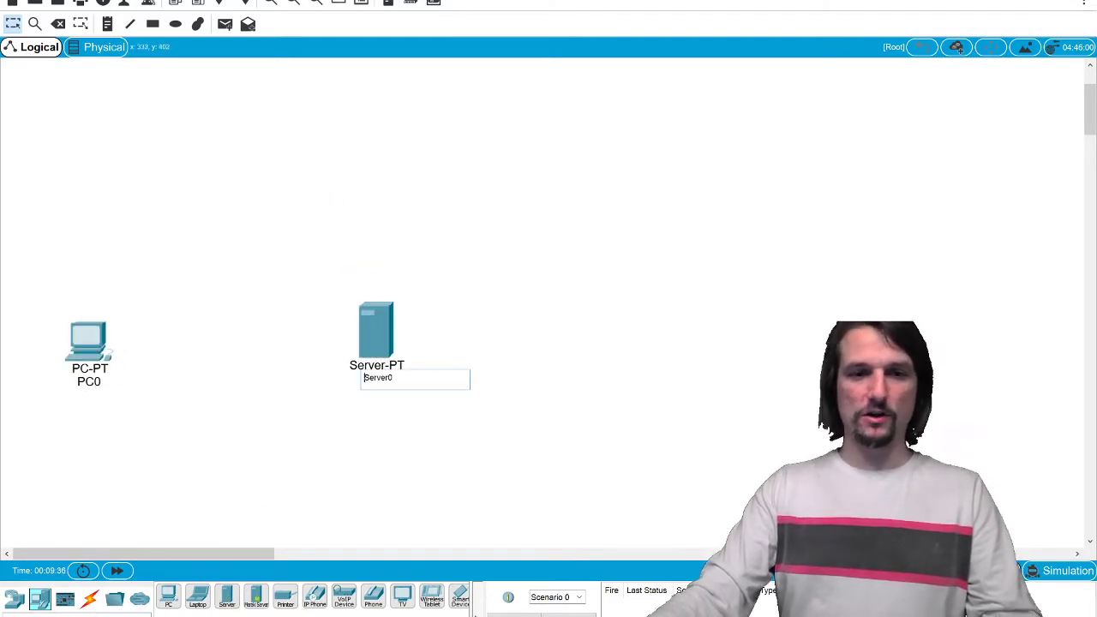
{"action": "type", "text": "DNS"}
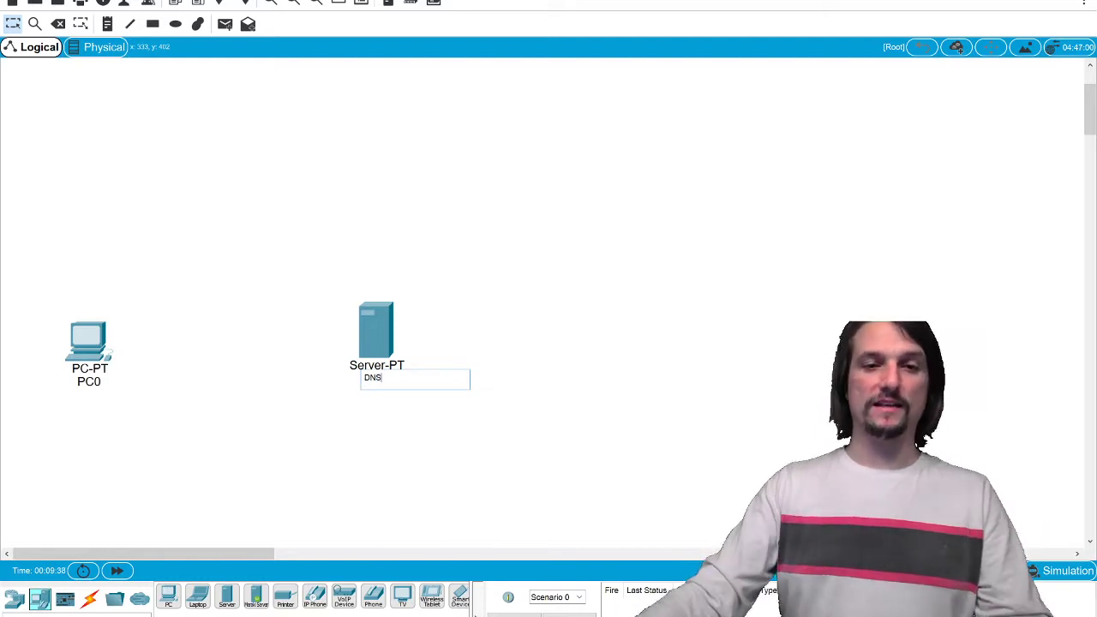
{"action": "left_click", "coordinate": [304, 420]}
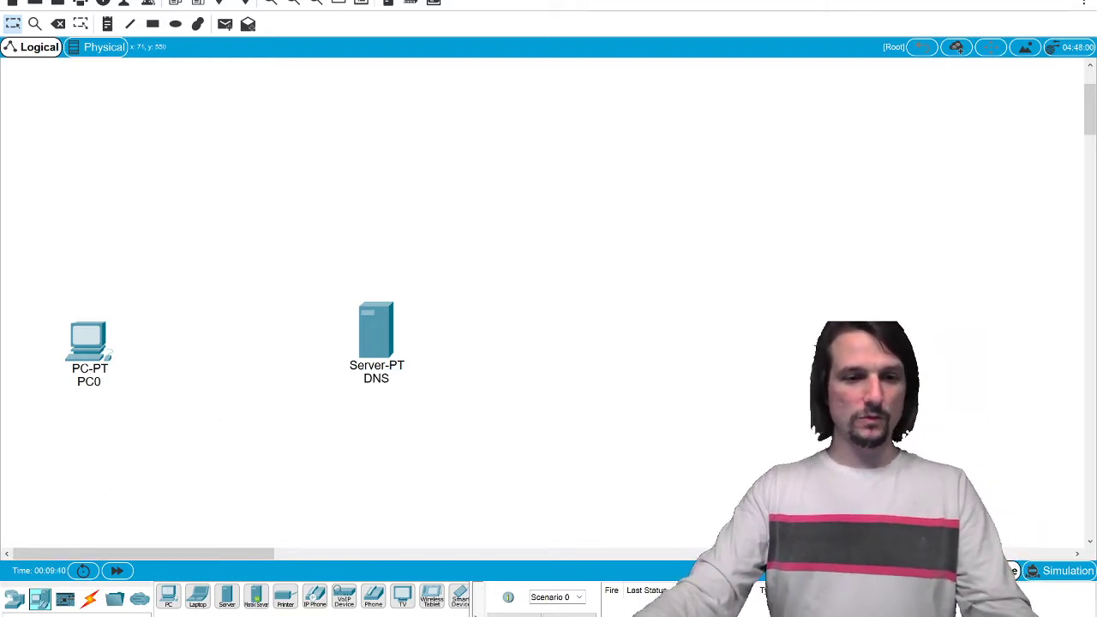
{"action": "left_click", "coordinate": [13, 598]}
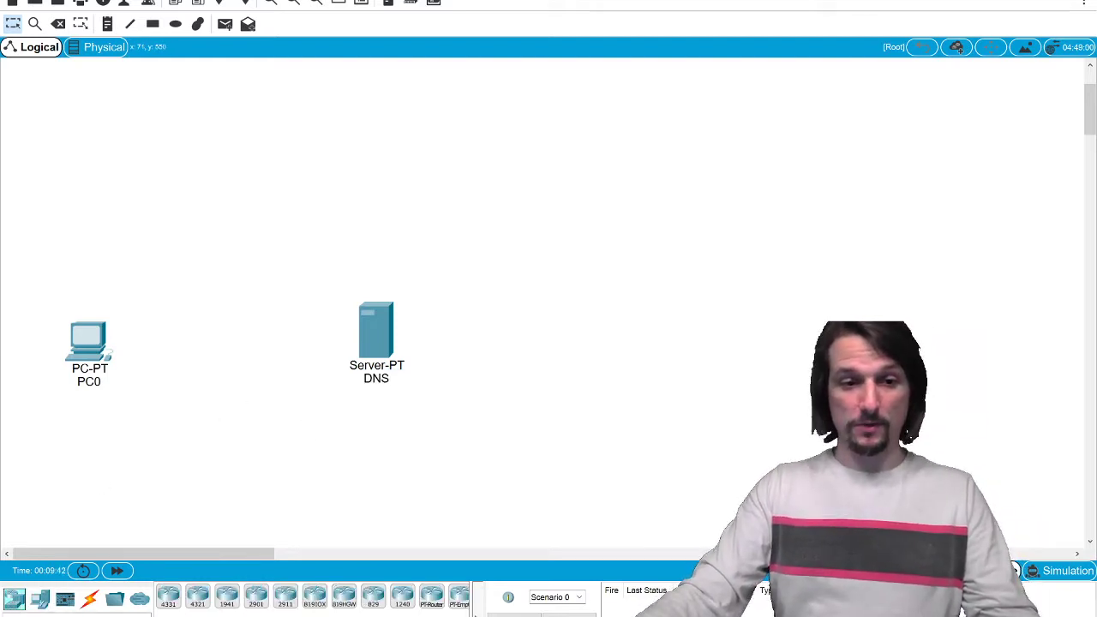
{"action": "left_click", "coordinate": [41, 598]}
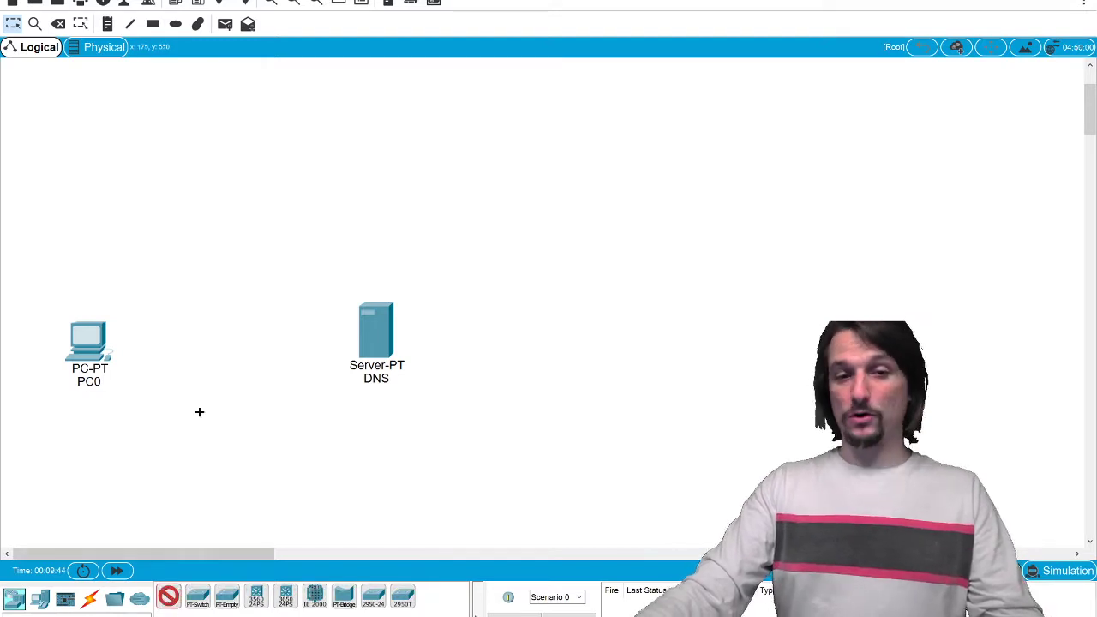
Step: Place a 2960-24TT switch between the devices and cable PC0 FastEthernet0 to its Fa0/1
{"action": "left_click", "coordinate": [221, 260]}
{"action": "left_click_drag", "start_coordinate": [222, 262], "coordinate": [210, 232]}
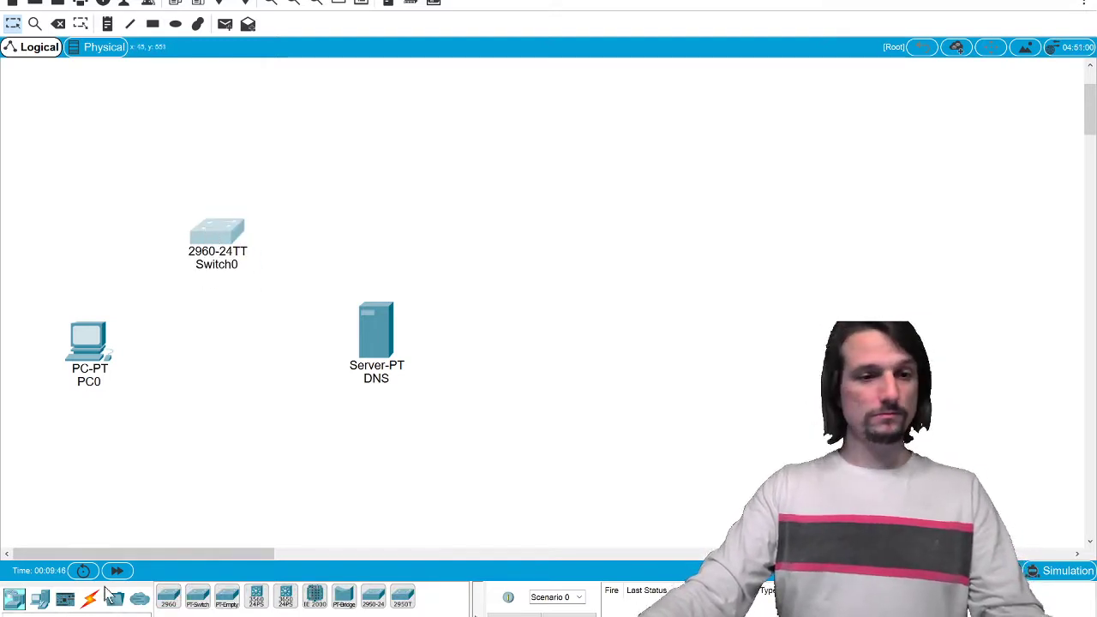
{"action": "left_click", "coordinate": [89, 598]}
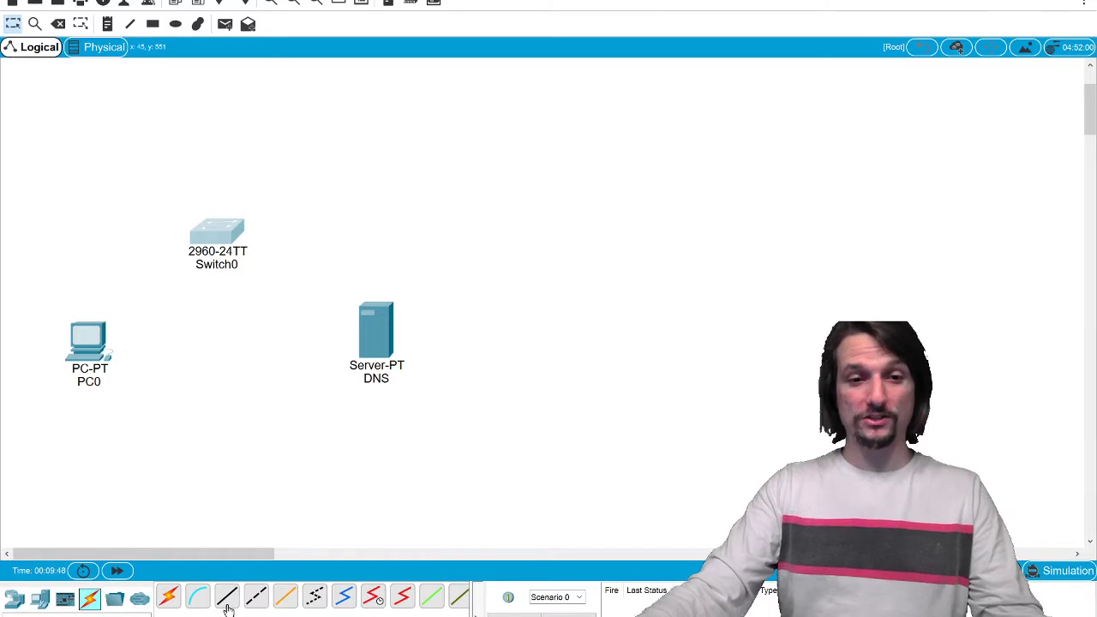
{"action": "left_click", "coordinate": [227, 597]}
{"action": "left_click", "coordinate": [94, 341]}
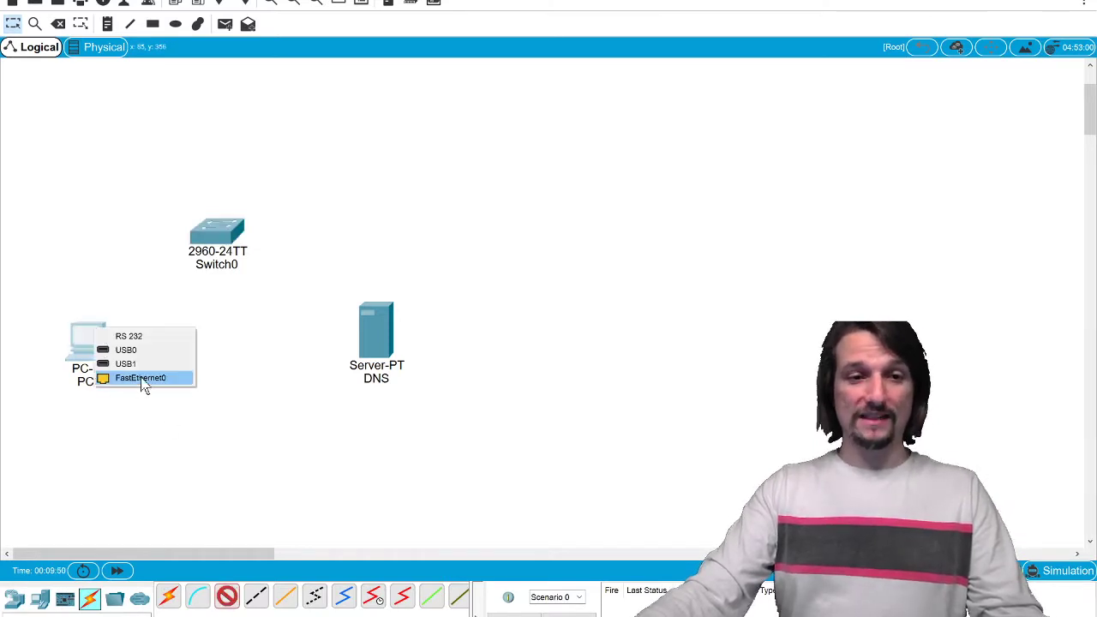
{"action": "left_click", "coordinate": [142, 378]}
{"action": "left_click", "coordinate": [215, 233]}
{"action": "left_click", "coordinate": [278, 254]}
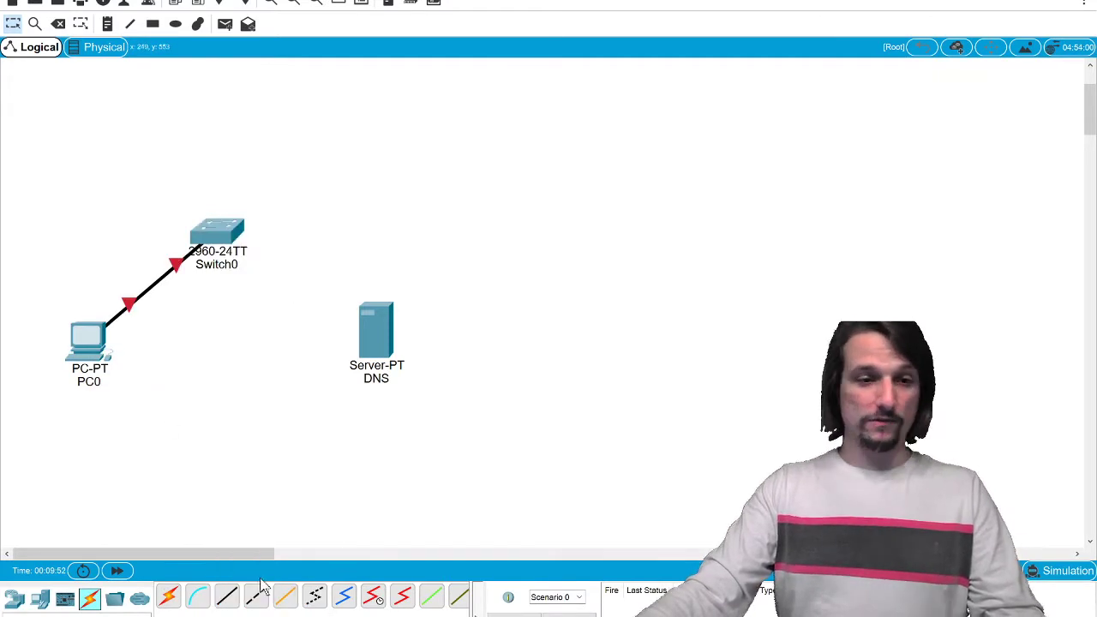
Step: Cable the DNS server's FastEthernet0 to Switch0's FastEthernet0/2 with copper straight-through
{"action": "left_click", "coordinate": [227, 597]}
{"action": "left_click", "coordinate": [377, 336]}
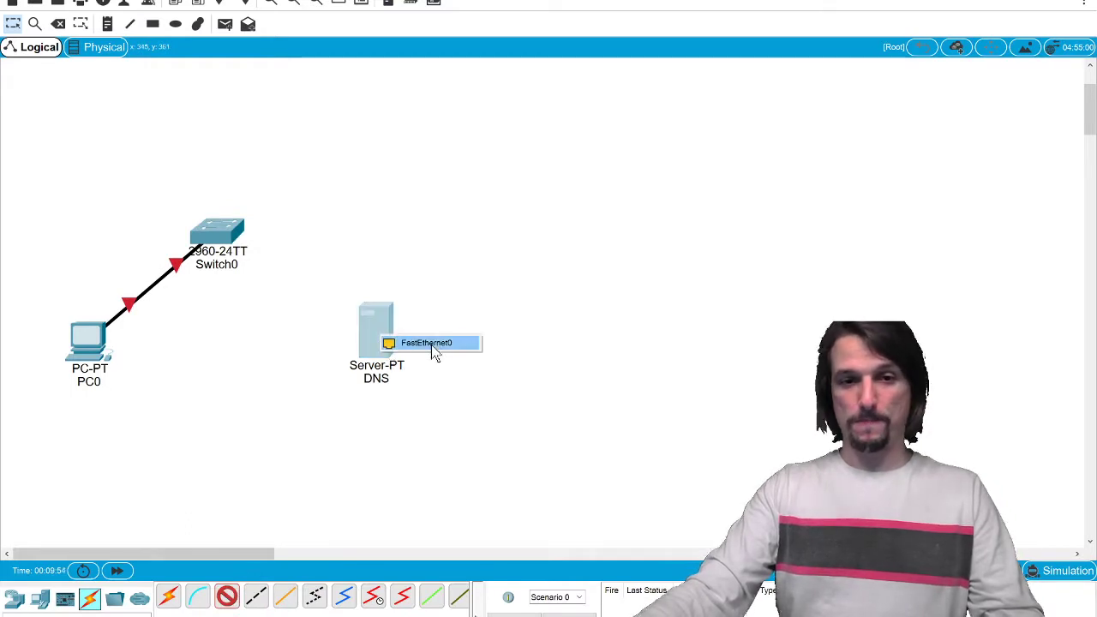
{"action": "left_click", "coordinate": [433, 344]}
{"action": "left_click", "coordinate": [385, 340]}
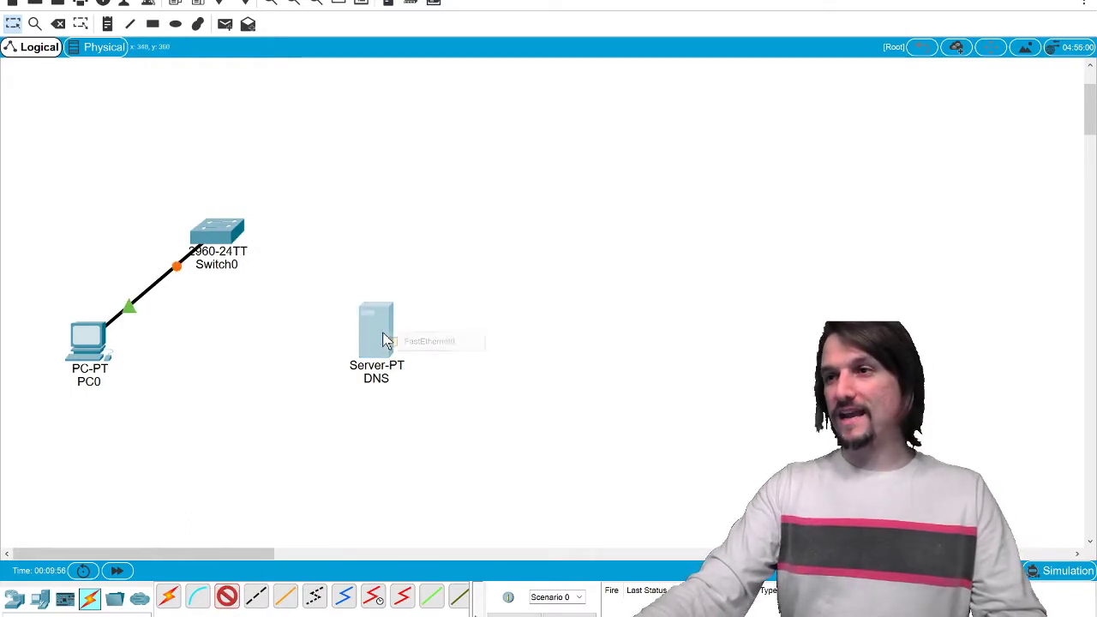
{"action": "left_click", "coordinate": [395, 343]}
{"action": "left_click", "coordinate": [215, 237]}
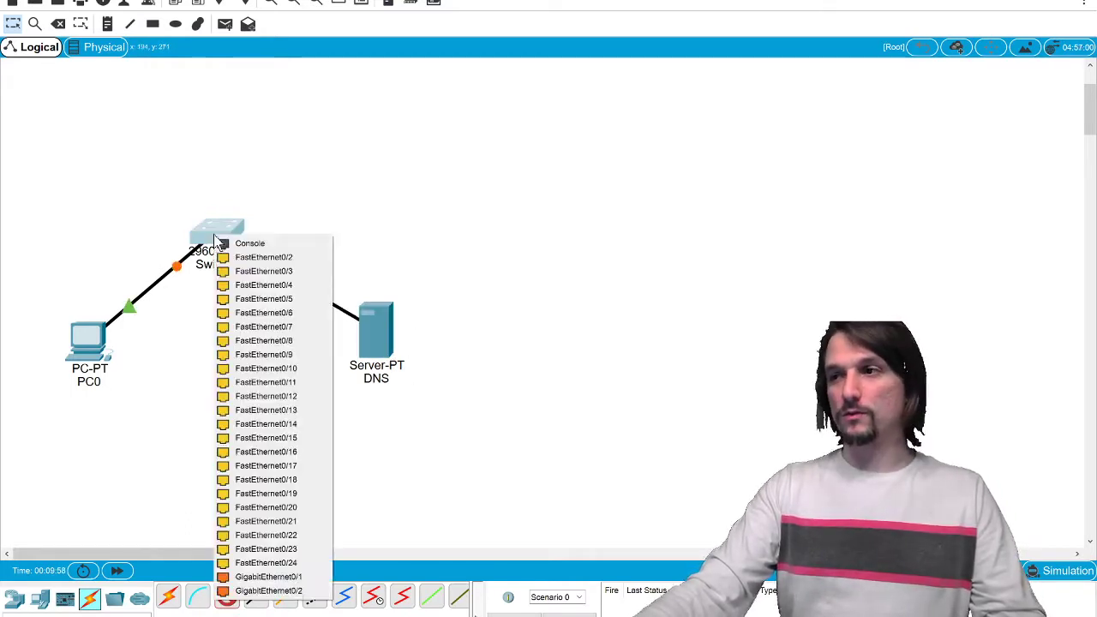
{"action": "left_click", "coordinate": [245, 258]}
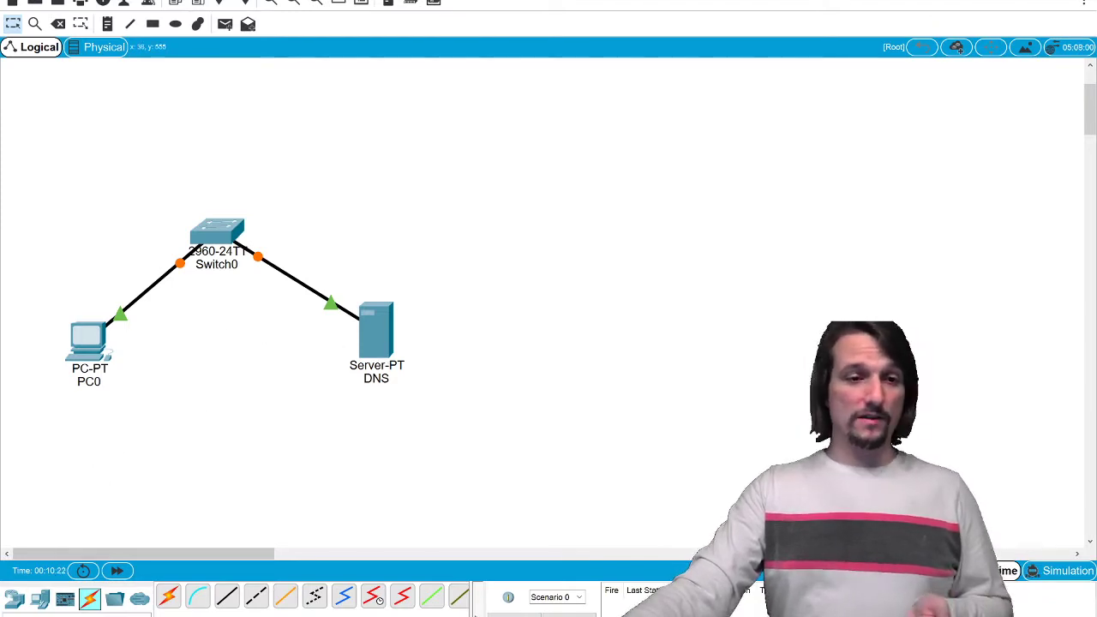
{"action": "left_click", "coordinate": [41, 602]}
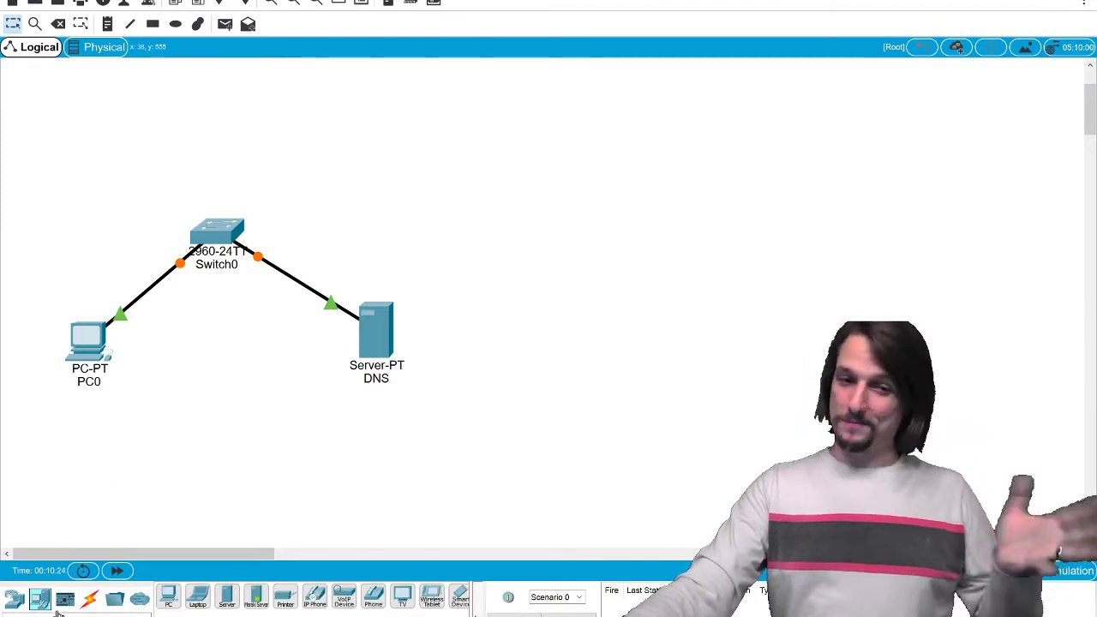
Step: Add a second server and rename it 'web Server'
{"action": "left_click", "coordinate": [226, 598]}
{"action": "left_click", "coordinate": [361, 180]}
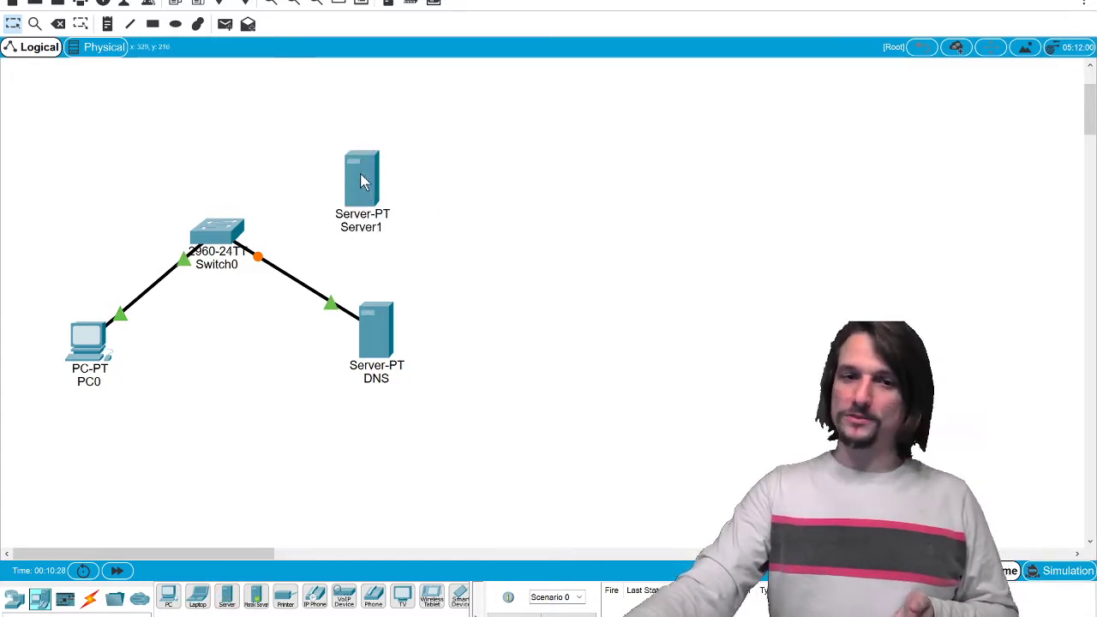
{"action": "left_click", "coordinate": [360, 209]}
{"action": "key", "text": "ctrl+a"}
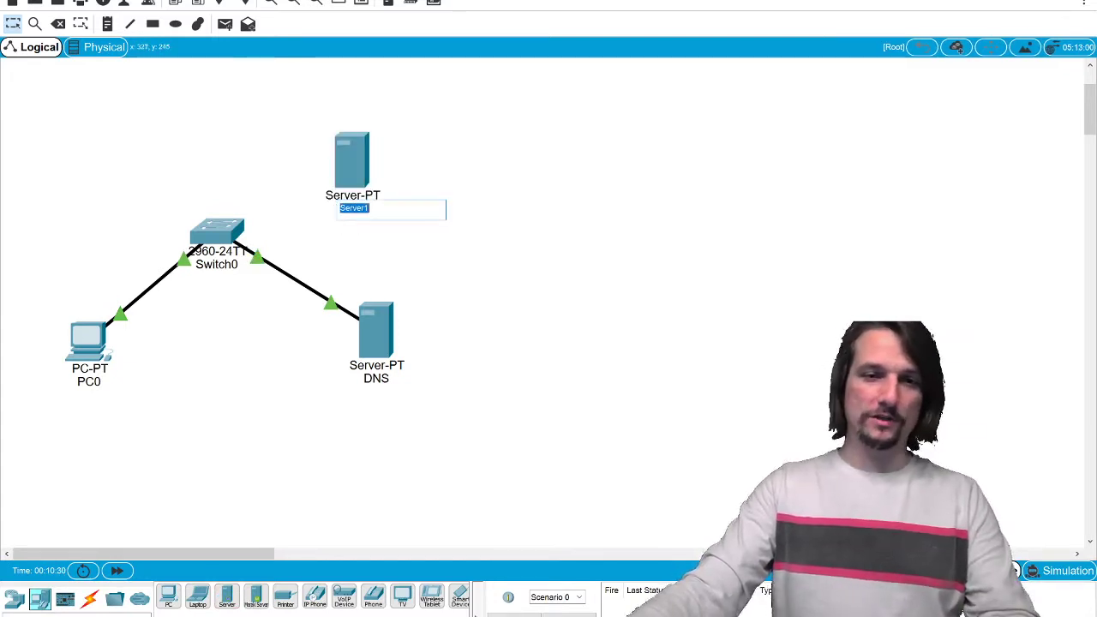
{"action": "type", "text": "web Ser"}
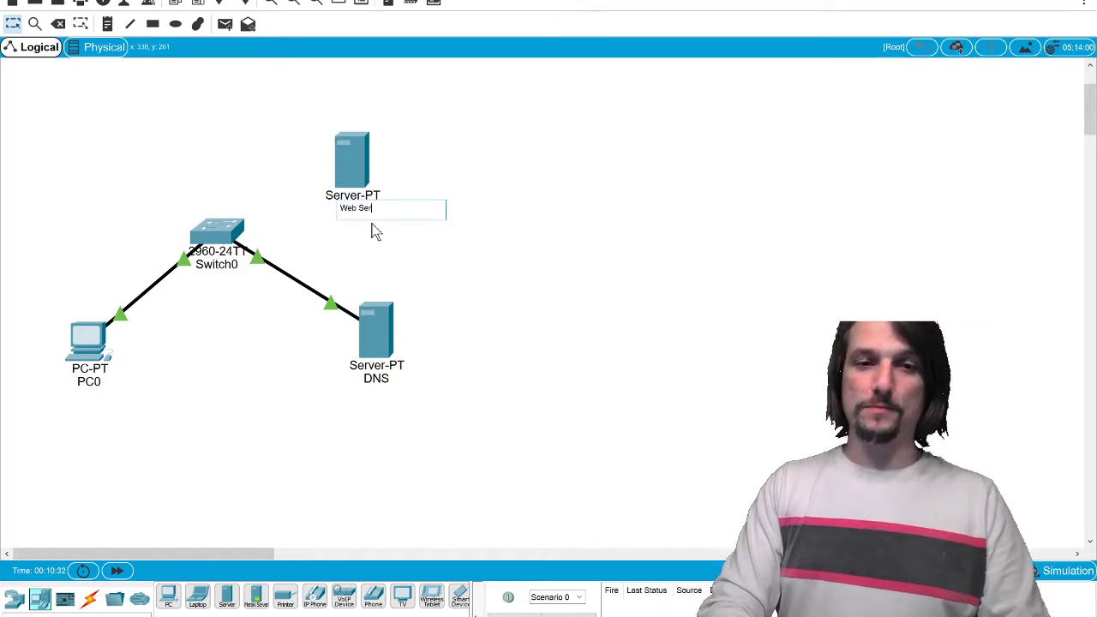
{"action": "type", "text": "ver"}
{"action": "key", "text": "Return"}
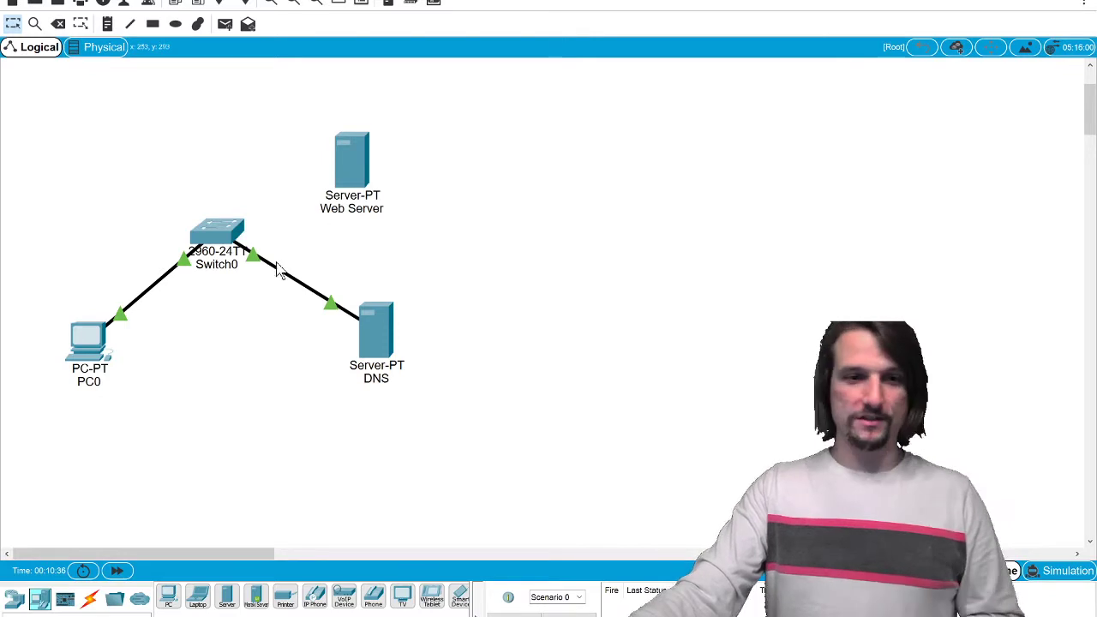
Step: Cable the Web Server's FastEthernet0 to Switch0's FastEthernet0/1 with copper straight-through
{"action": "left_click", "coordinate": [90, 599]}
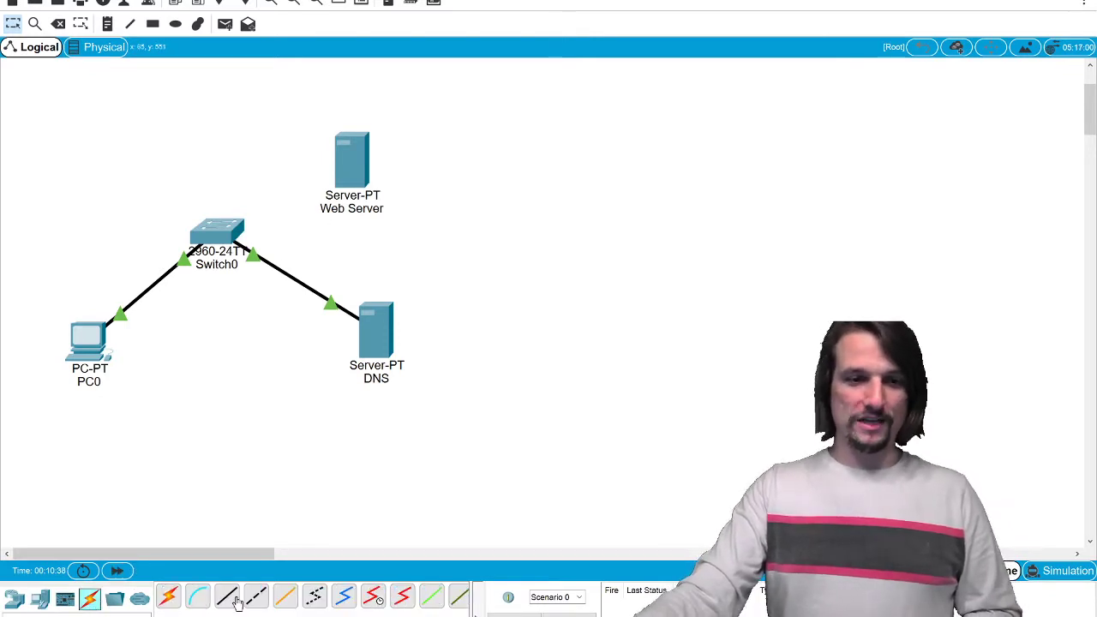
{"action": "left_click", "coordinate": [226, 595]}
{"action": "left_click", "coordinate": [358, 149]}
{"action": "left_click", "coordinate": [390, 154]}
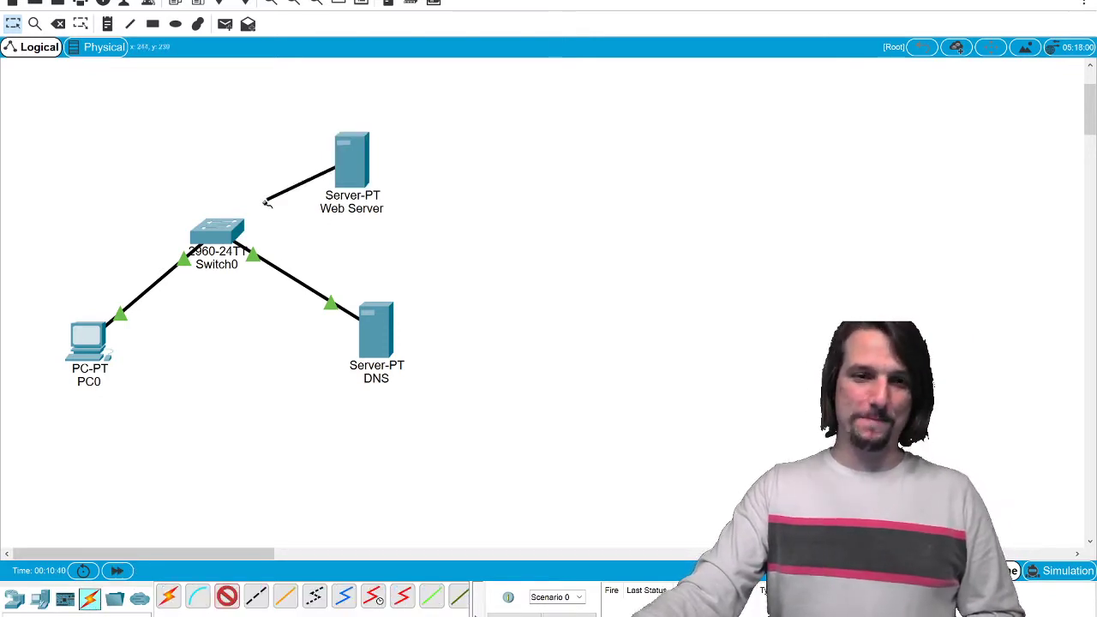
{"action": "left_click", "coordinate": [230, 225]}
{"action": "left_click", "coordinate": [288, 242]}
{"action": "left_click", "coordinate": [83, 342]}
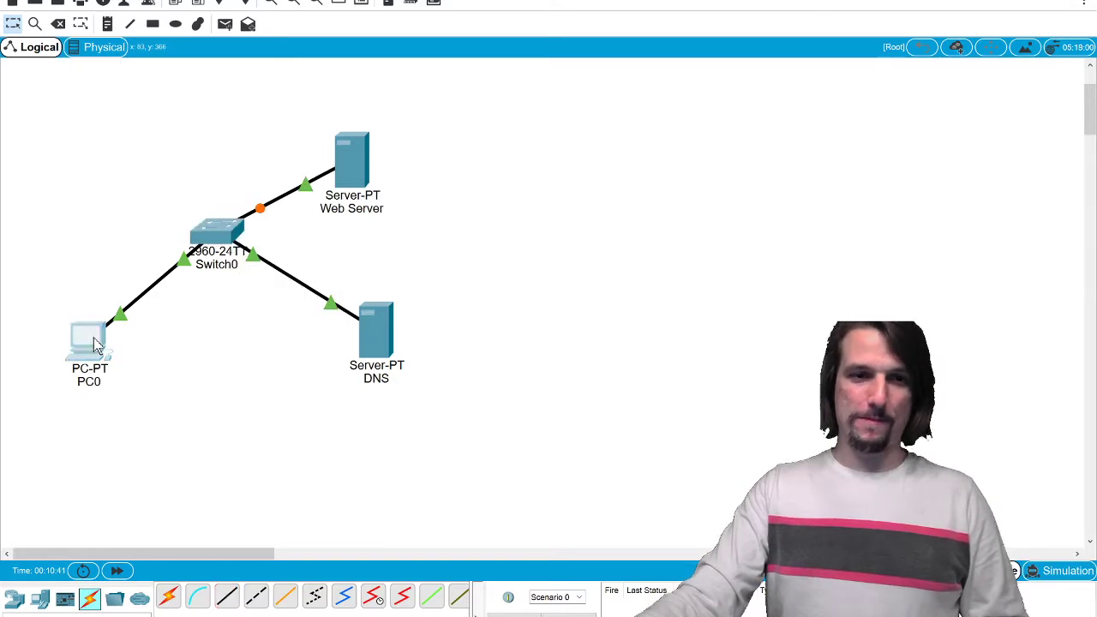
Step: Set PC0's static IPv4 address to 192.168.0.10 with the default mask 255.255.255.0
{"action": "left_click", "coordinate": [465, 120]}
{"action": "left_click", "coordinate": [405, 176]}
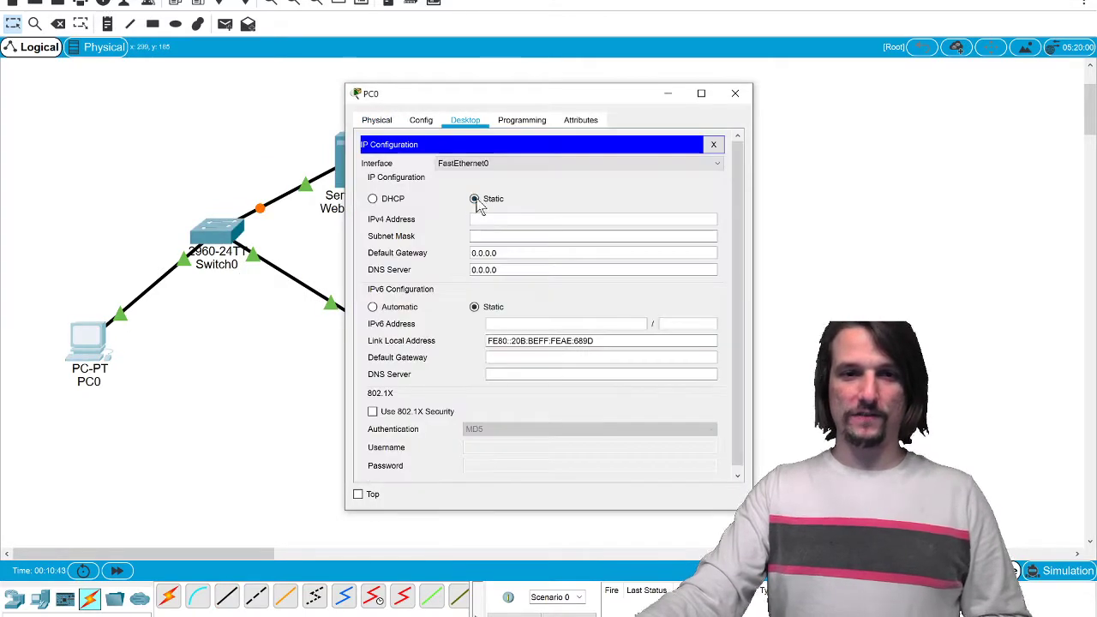
{"action": "type", "text": "192.16"}
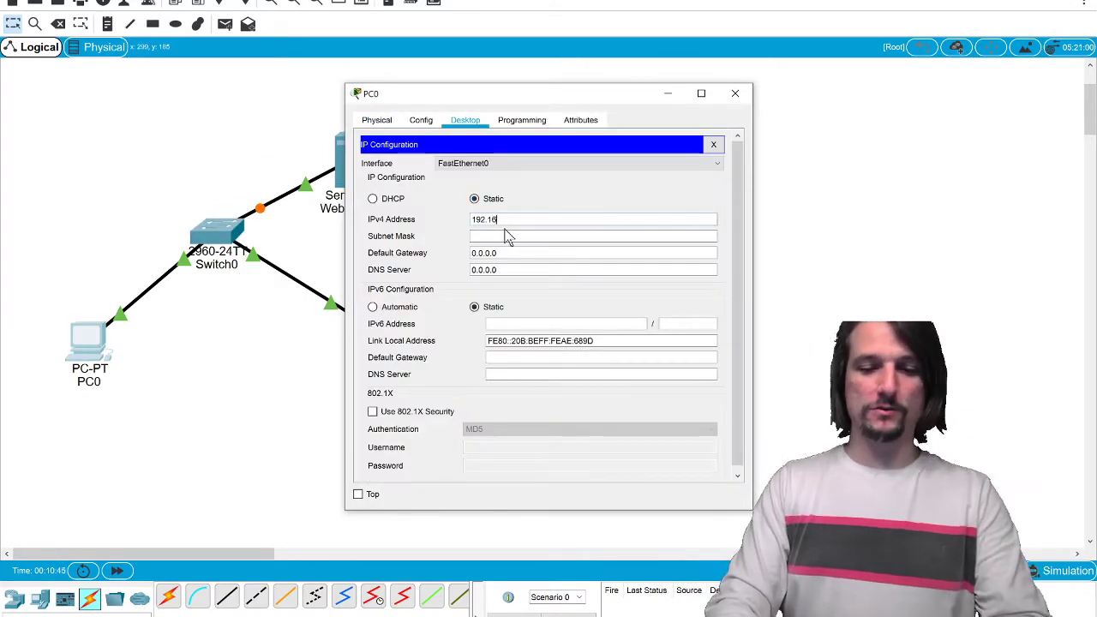
{"action": "type", "text": "8.0"}
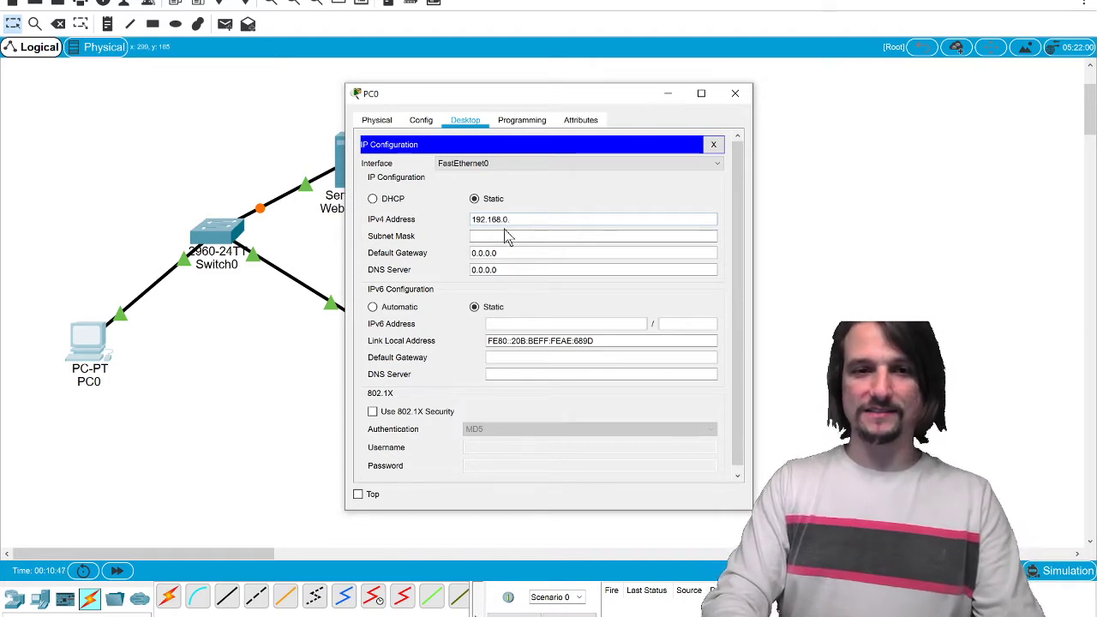
{"action": "type", "text": ".10"}
{"action": "left_click", "coordinate": [505, 236]}
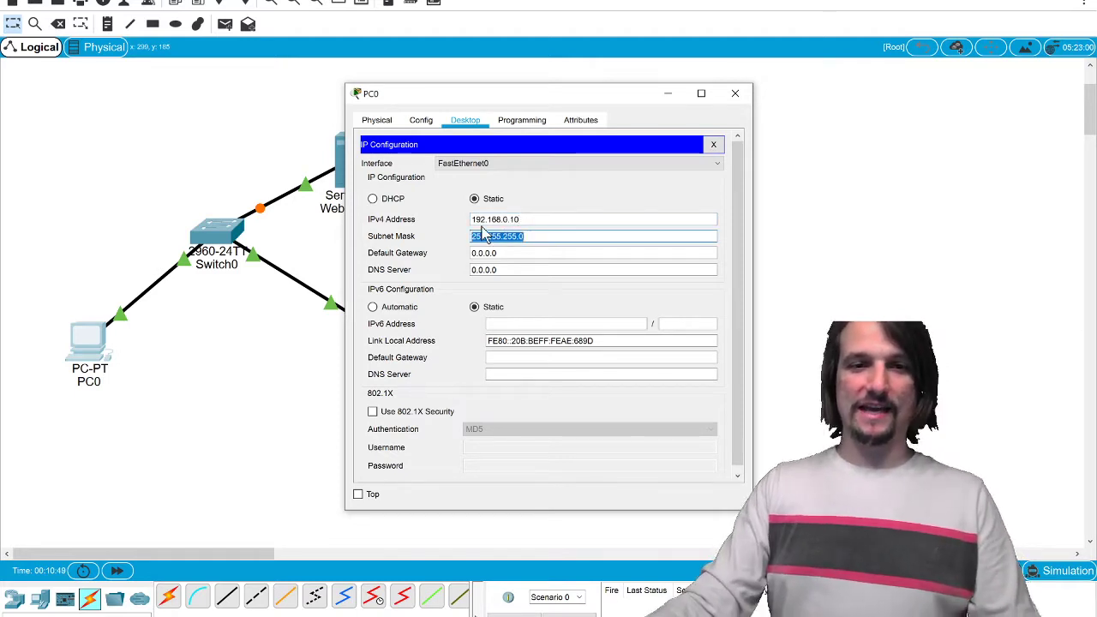
Step: Select the DNS Server field's value, then close PC0's configuration window
{"action": "left_click", "coordinate": [517, 270]}
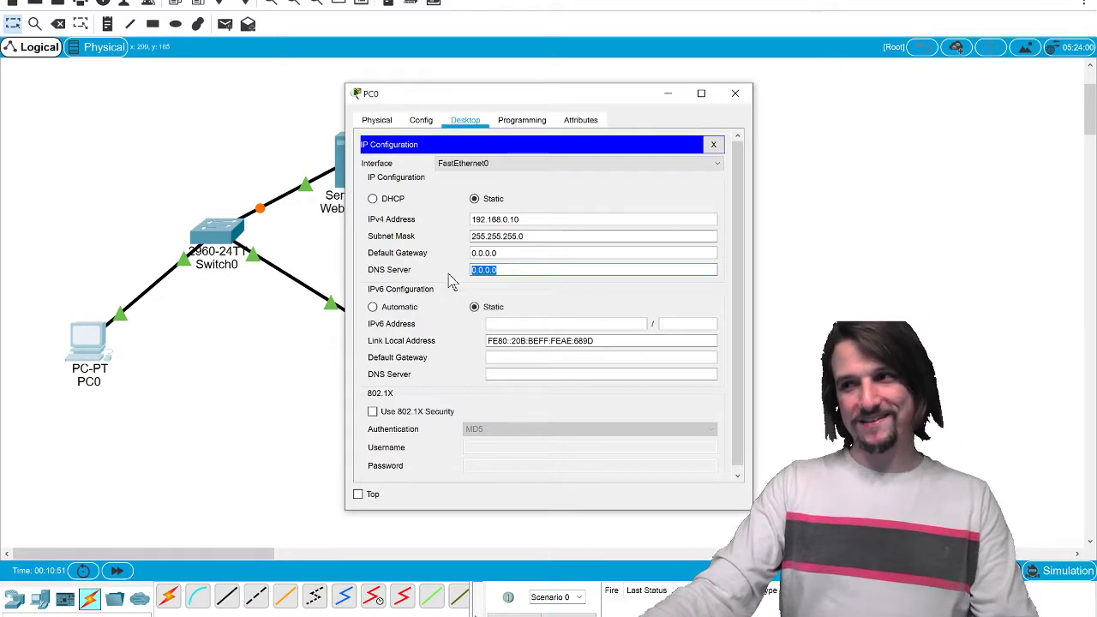
{"action": "left_click", "coordinate": [505, 280]}
{"action": "left_click", "coordinate": [505, 271]}
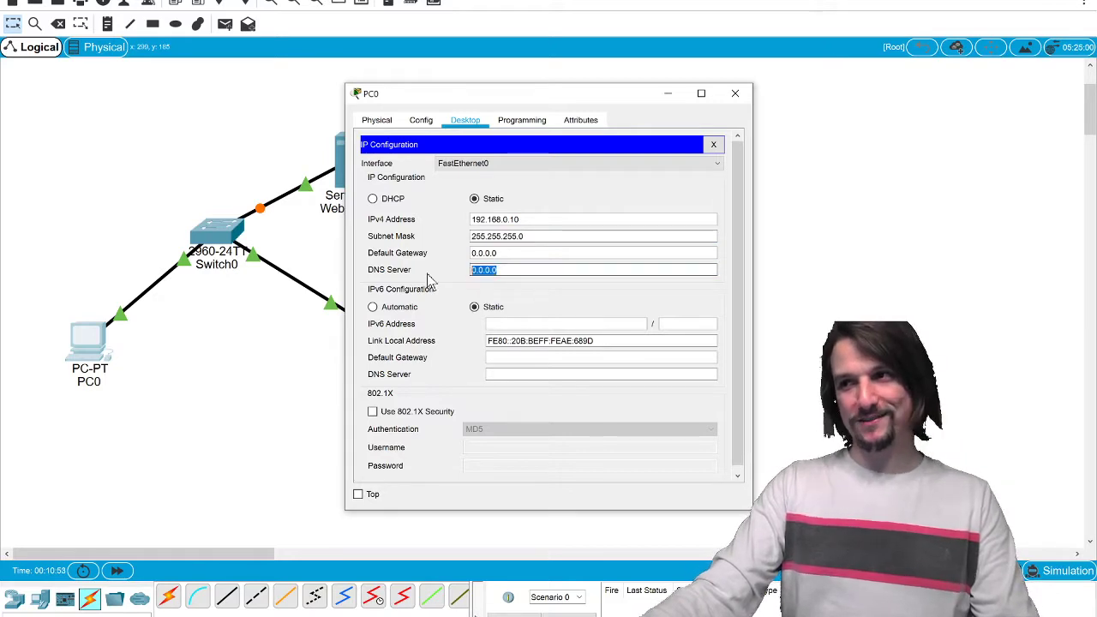
{"action": "left_click", "coordinate": [527, 272]}
{"action": "left_click", "coordinate": [491, 269]}
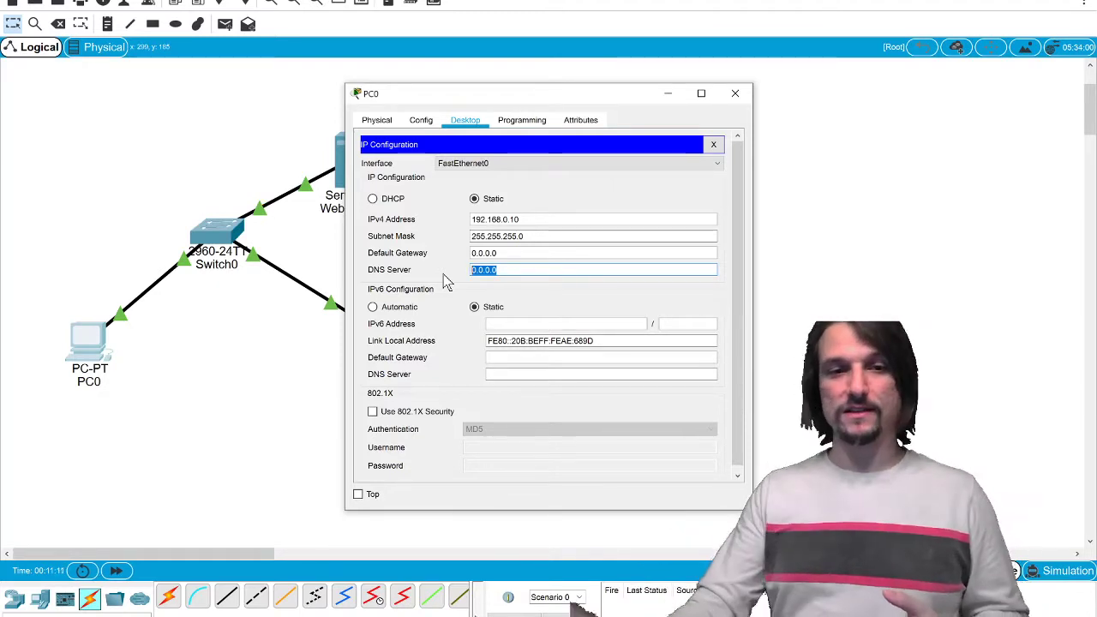
{"action": "left_click", "coordinate": [497, 269]}
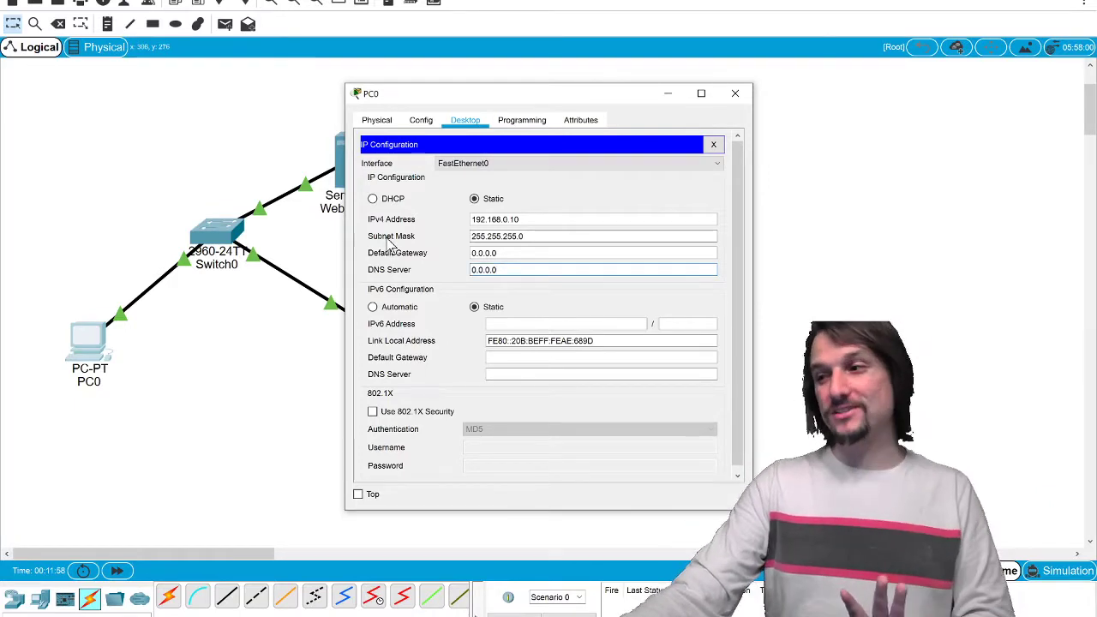
{"action": "left_click", "coordinate": [248, 370]}
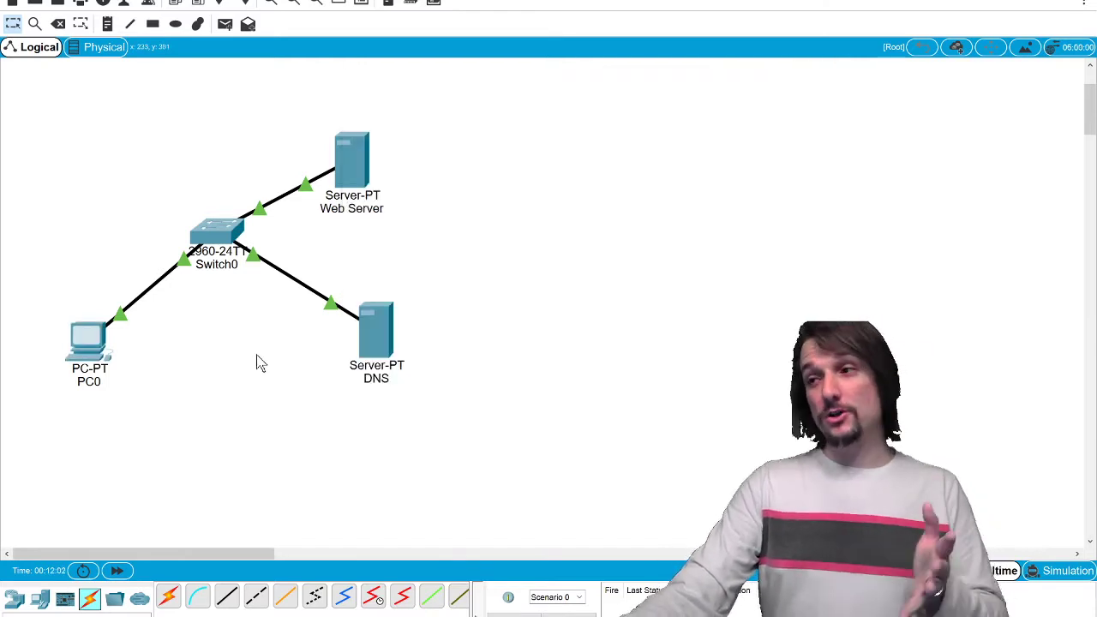
Step: In the Web Server's IP Configuration, enter 192.168.0.5 and auto-fill mask 255.255.255.0
{"action": "left_click", "coordinate": [346, 156]}
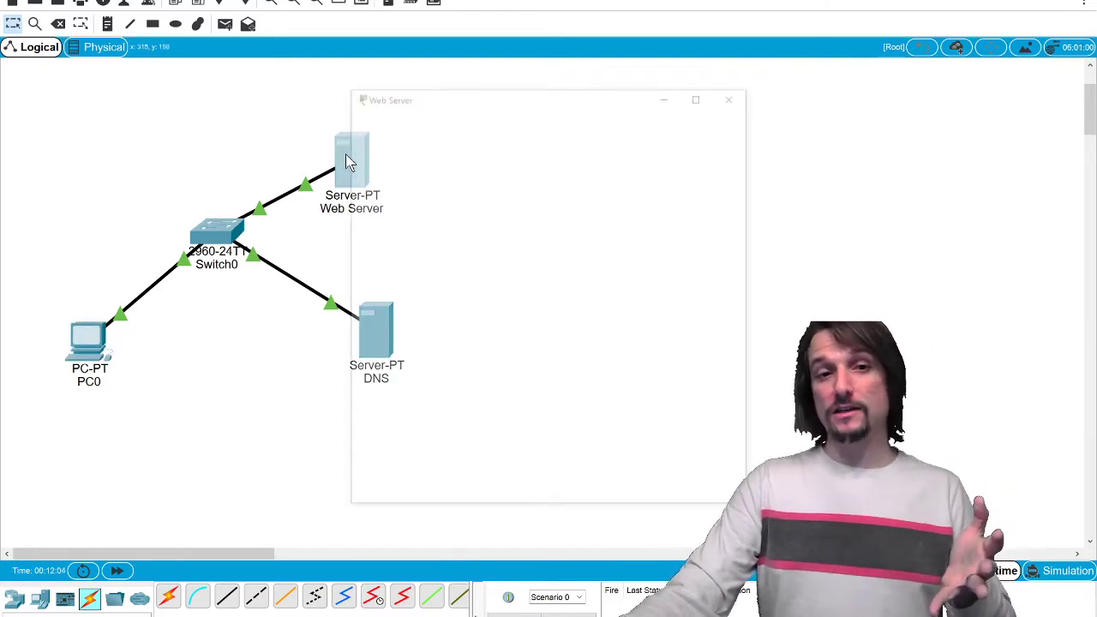
{"action": "left_click", "coordinate": [514, 120]}
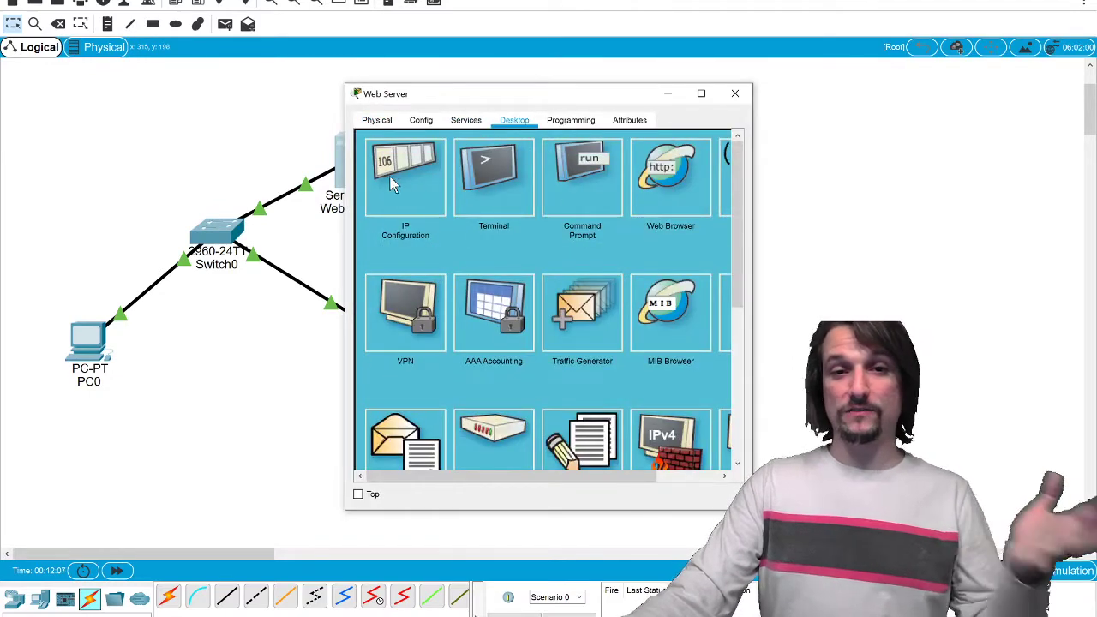
{"action": "left_click", "coordinate": [391, 183]}
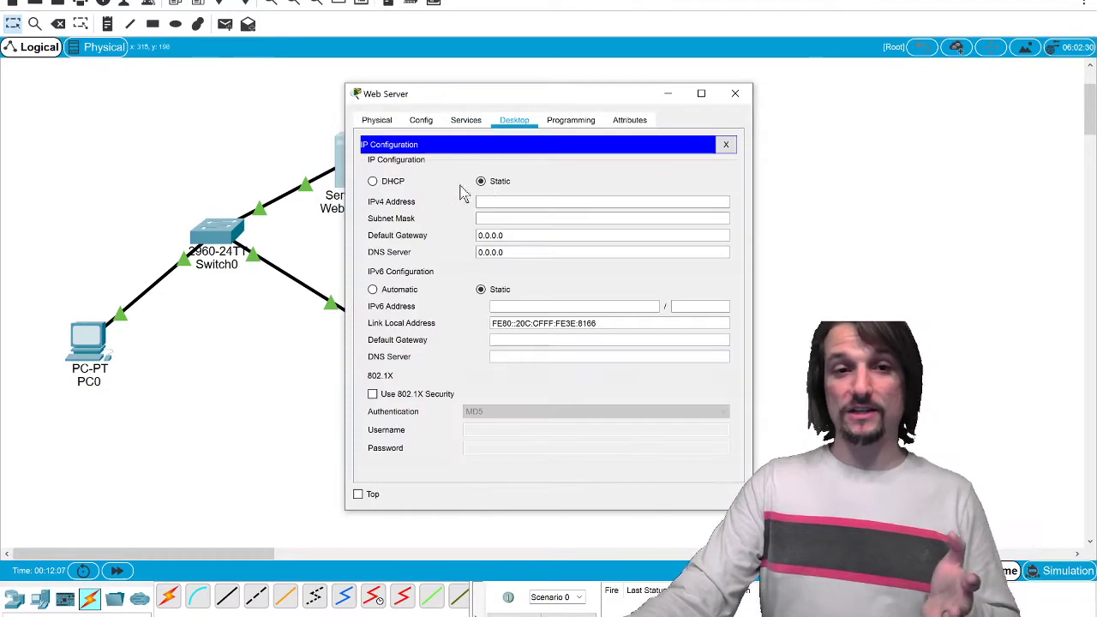
{"action": "left_click", "coordinate": [512, 203]}
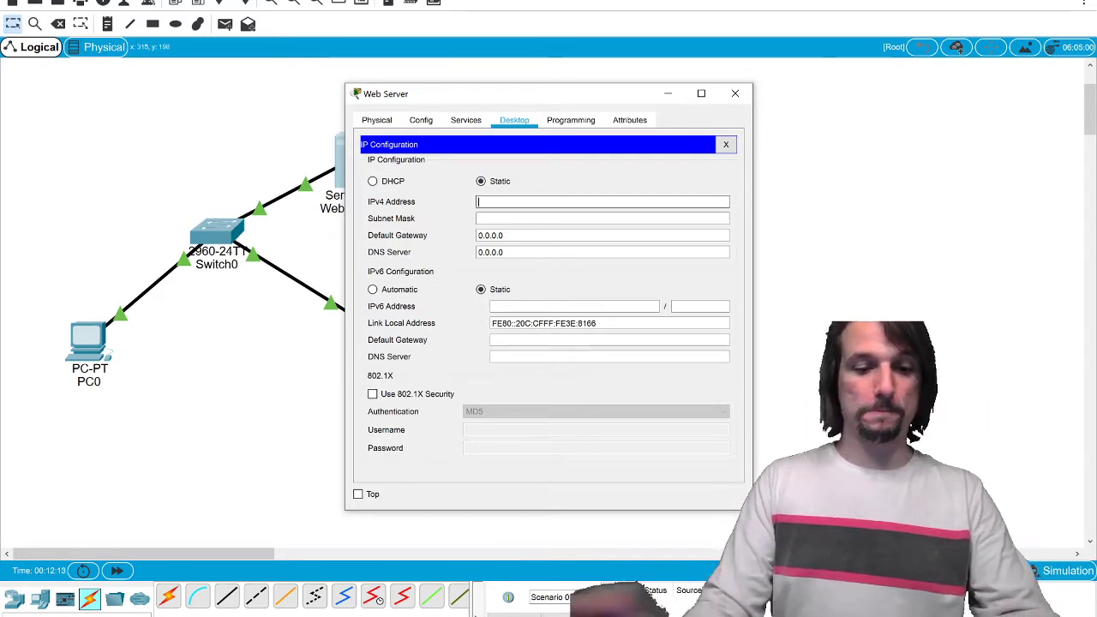
{"action": "type", "text": "19"}
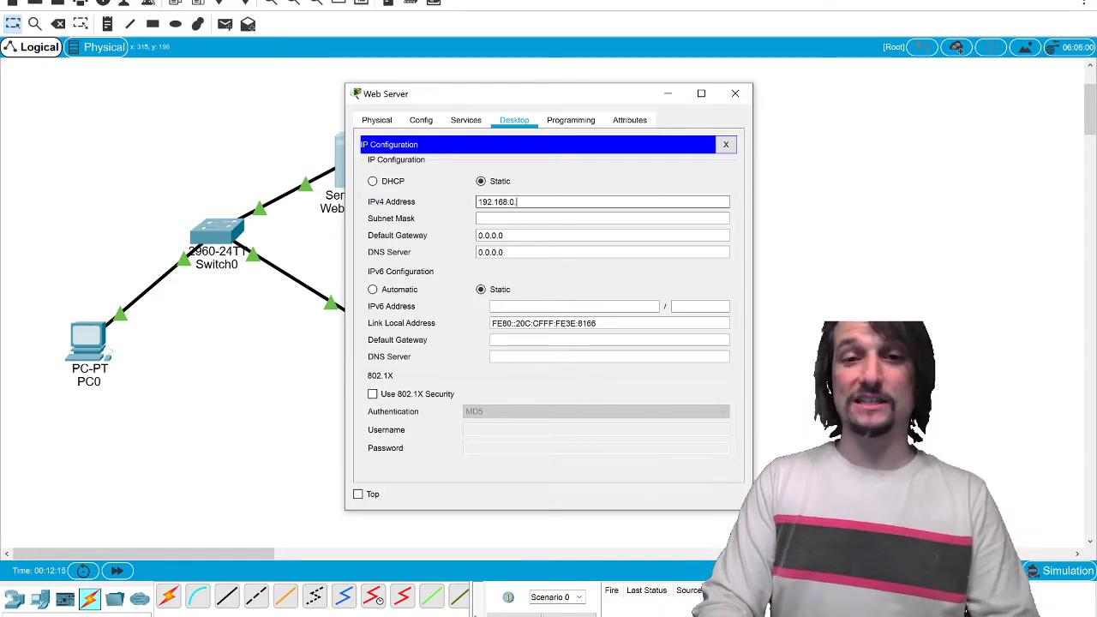
{"action": "type", "text": "2.168.0."}
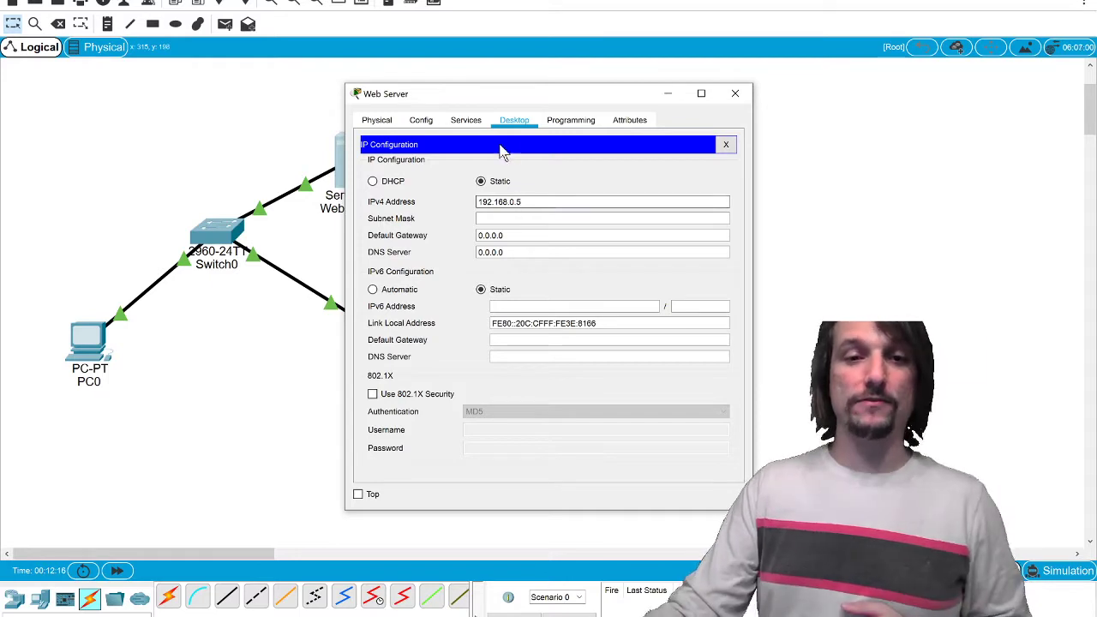
{"action": "type", "text": "5"}
{"action": "left_click", "coordinate": [511, 218]}
{"action": "double_click", "coordinate": [503, 252]}
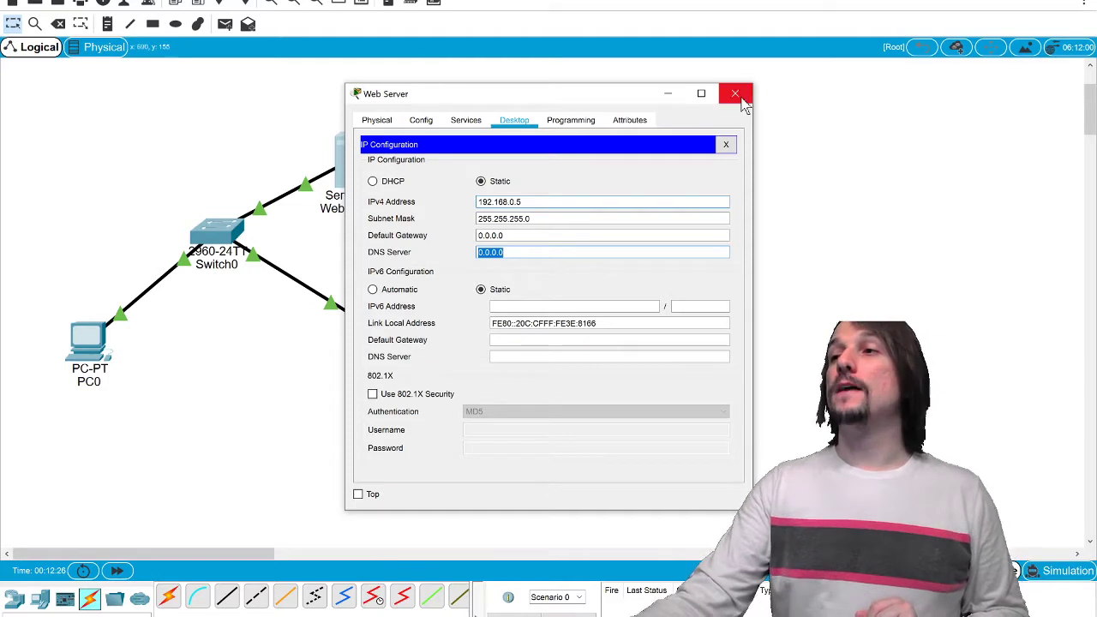
Step: Check the Web Server's DNS service under Services, then return to the HTTP settings
{"action": "left_click", "coordinate": [477, 126]}
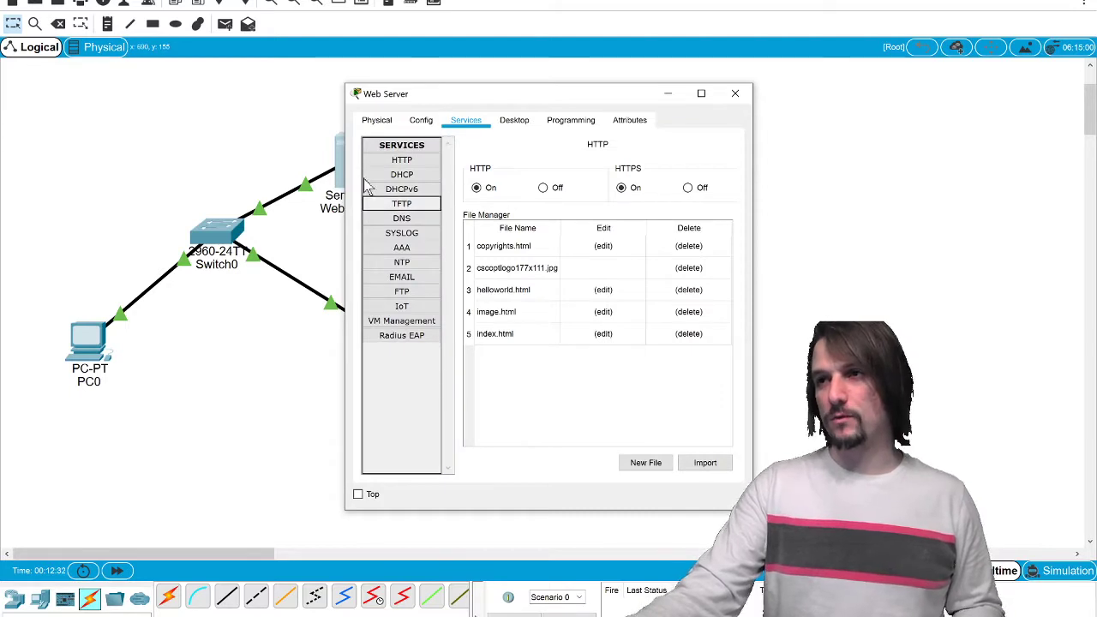
{"action": "left_click", "coordinate": [406, 224]}
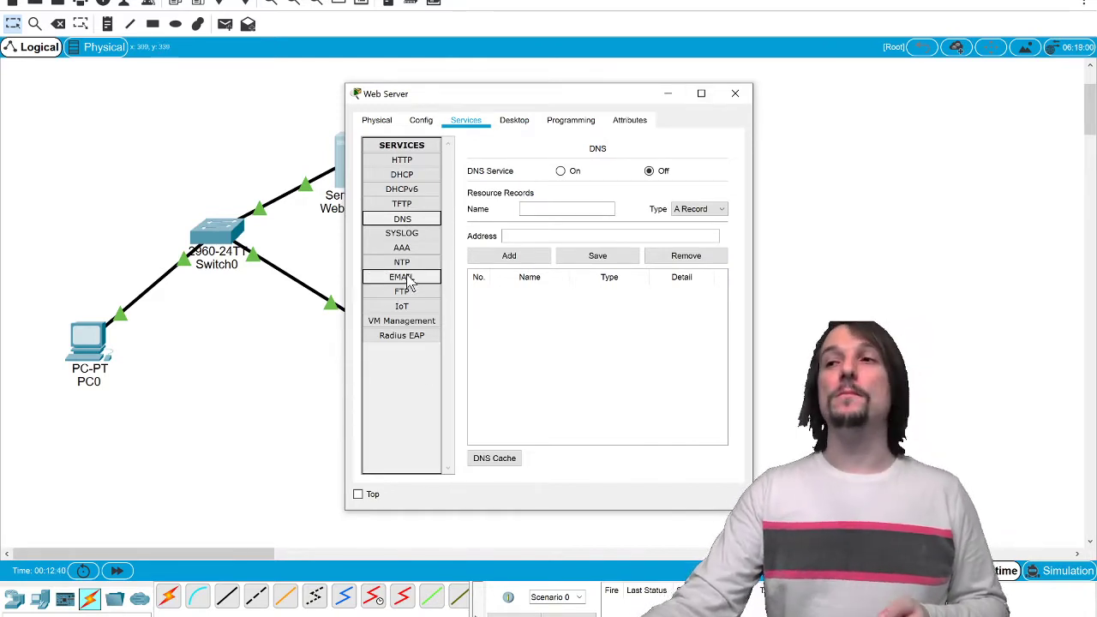
{"action": "left_click", "coordinate": [420, 162]}
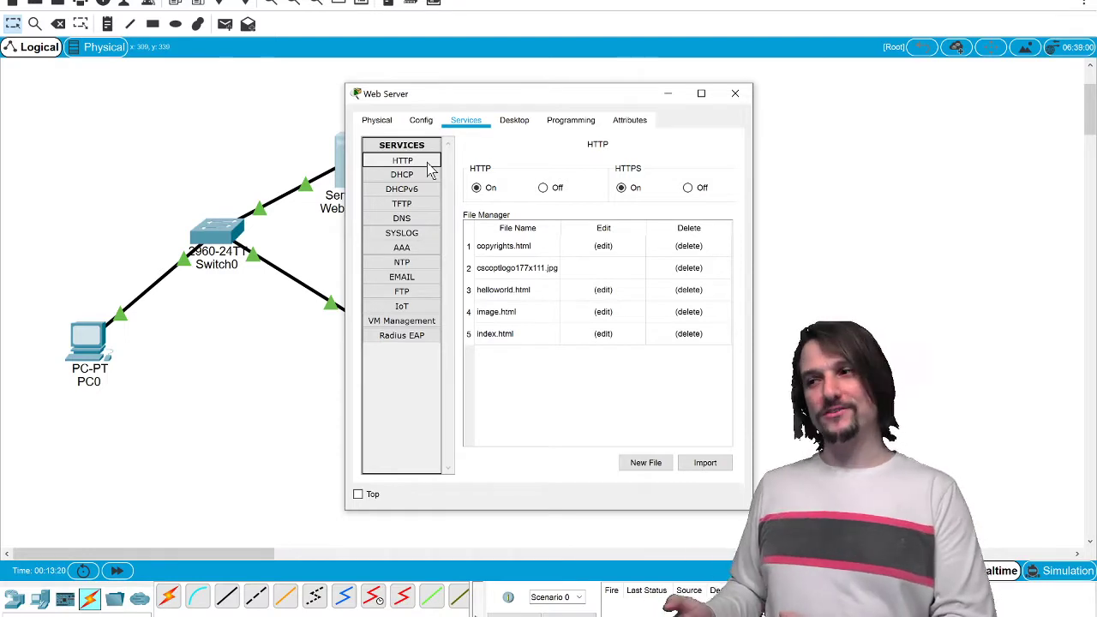
Step: Close the Web Server's configuration window
{"action": "left_click", "coordinate": [734, 92]}
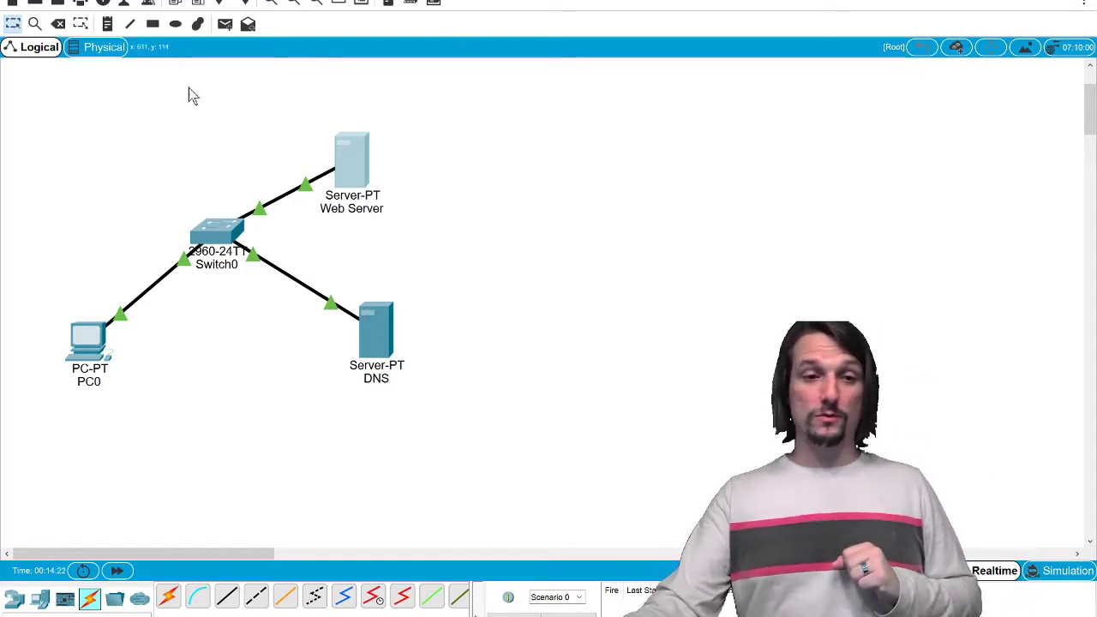
Step: Close PC0's IP Configuration and launch the Web Browser from its Desktop
{"action": "left_click", "coordinate": [83, 356]}
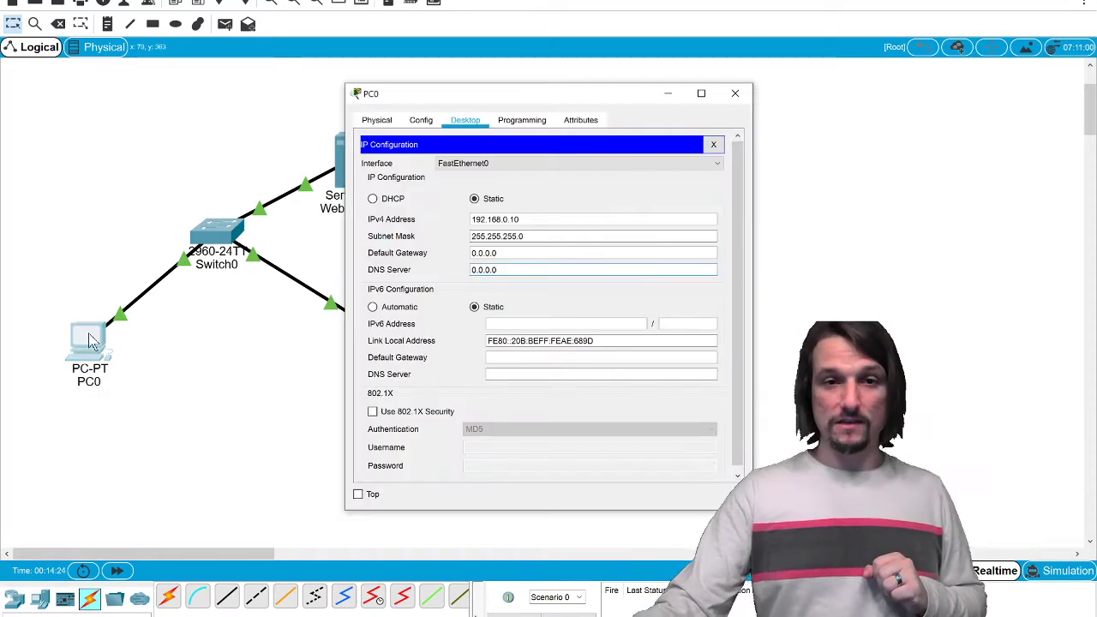
{"action": "left_click", "coordinate": [715, 145]}
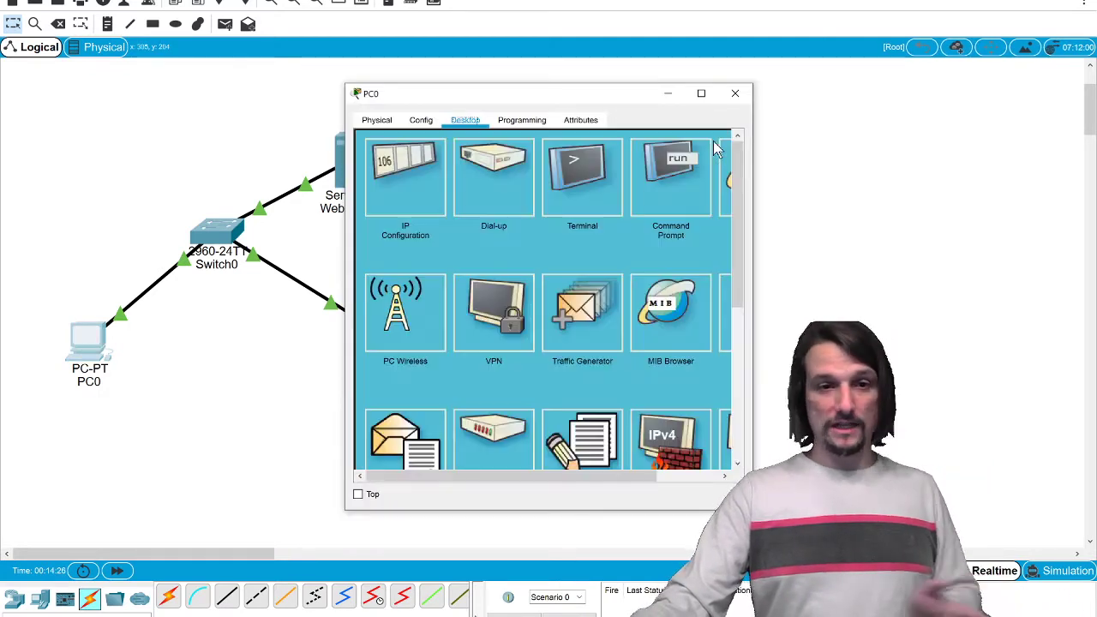
{"action": "left_click_drag", "start_coordinate": [533, 477], "coordinate": [591, 476]}
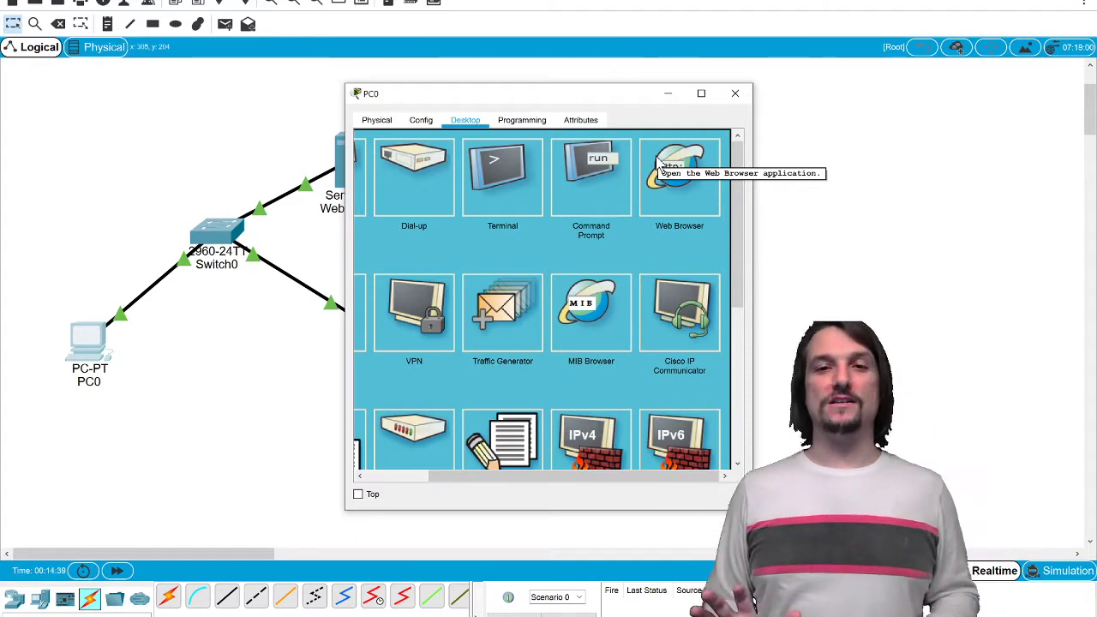
{"action": "left_click", "coordinate": [684, 167]}
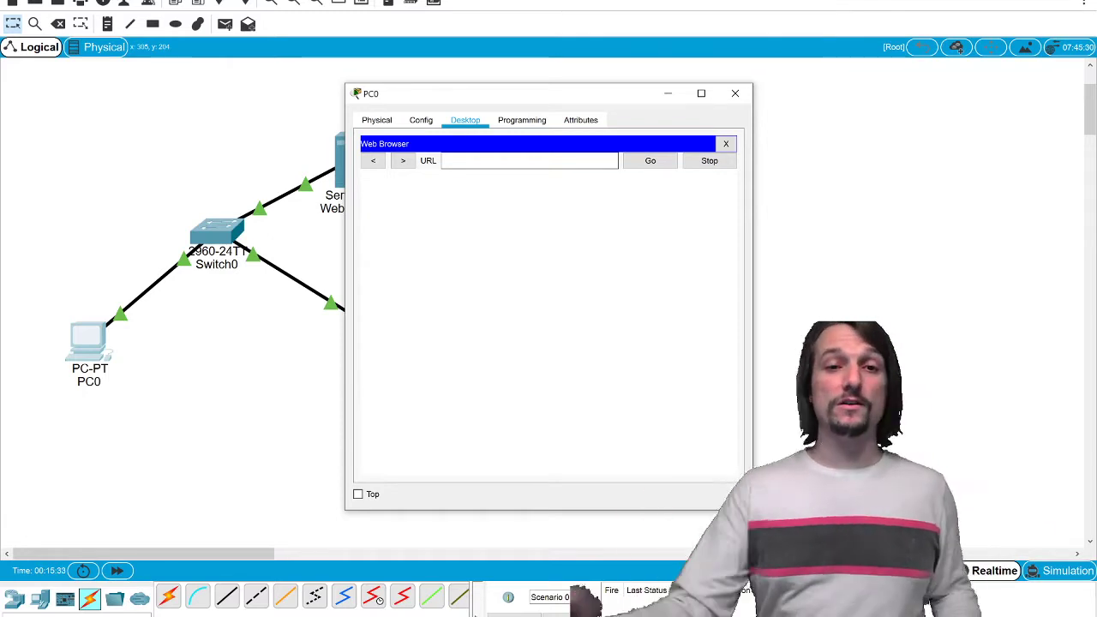
Step: Load 192.168.0.2 in PC0's browser, then open the DNS server's configuration window
{"action": "left_click_drag", "start_coordinate": [499, 91], "coordinate": [617, 92]}
{"action": "left_click", "coordinate": [784, 169]}
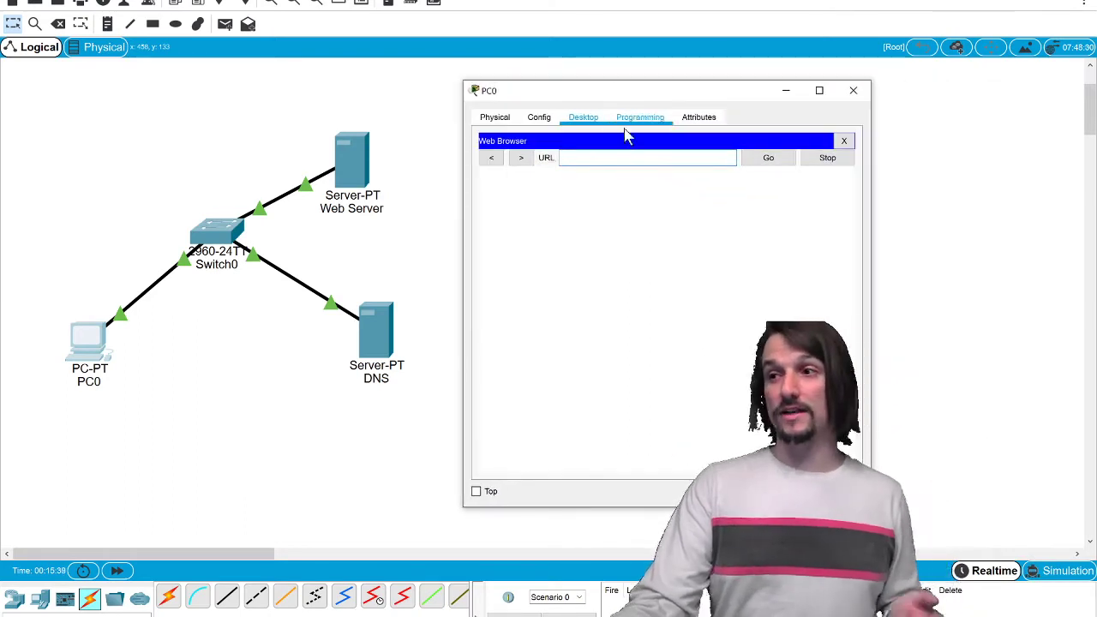
{"action": "type", "text": "192"}
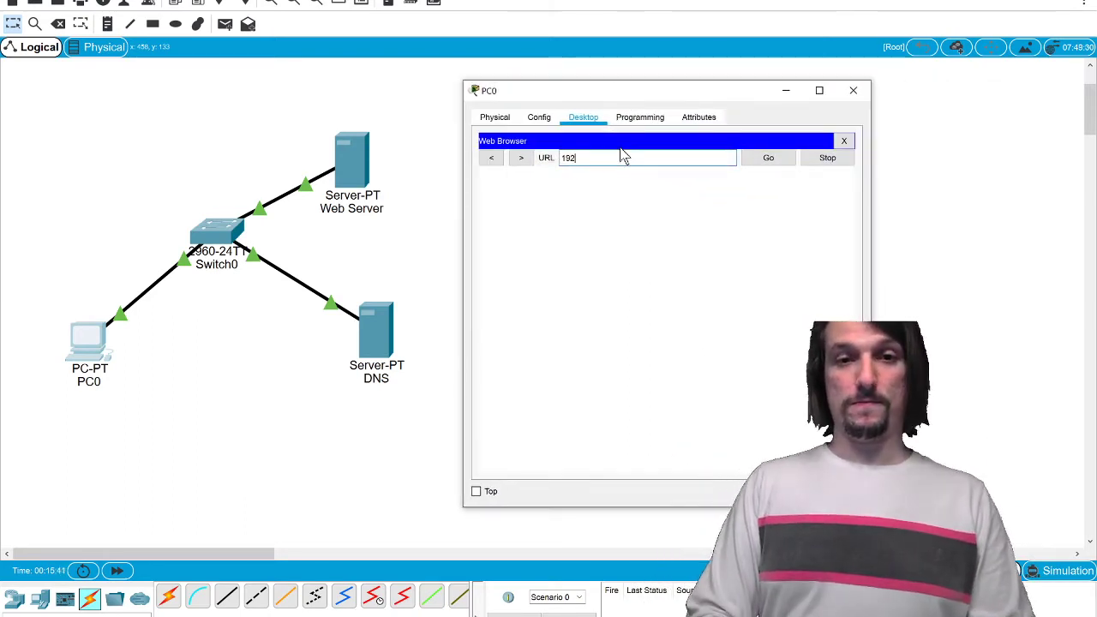
{"action": "type", "text": ".168"}
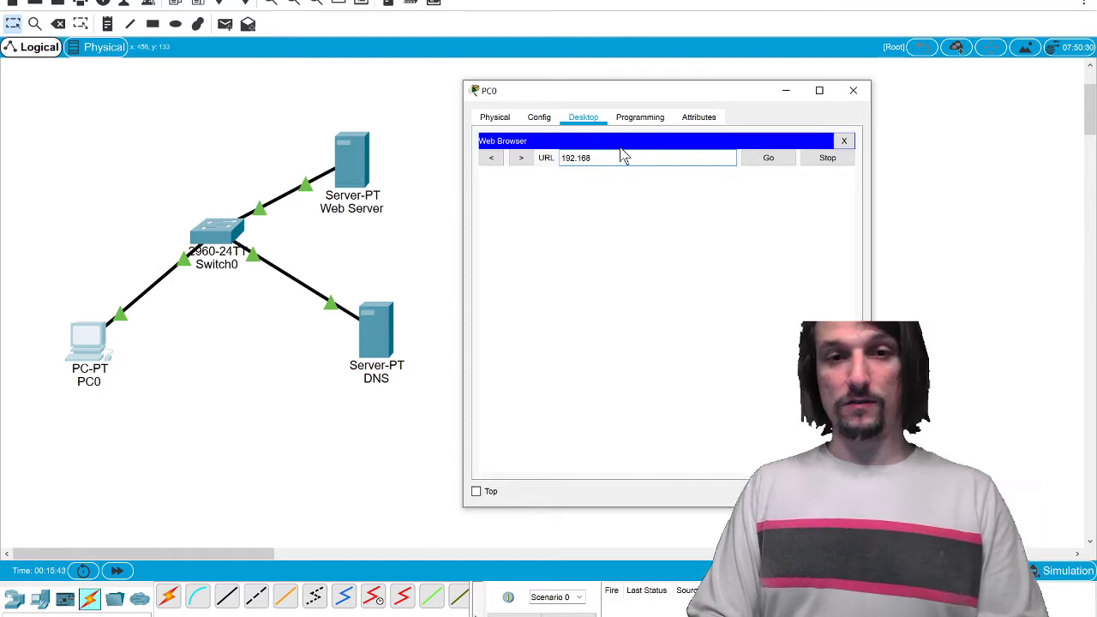
{"action": "type", "text": ".0.2"}
{"action": "key", "text": "Return"}
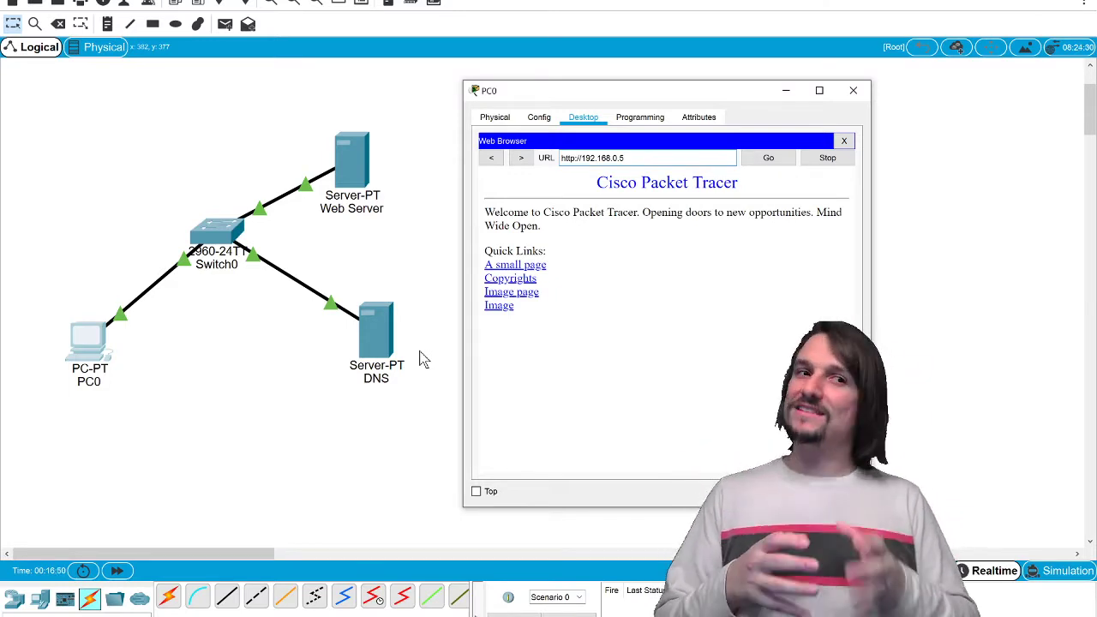
{"action": "left_click", "coordinate": [383, 345]}
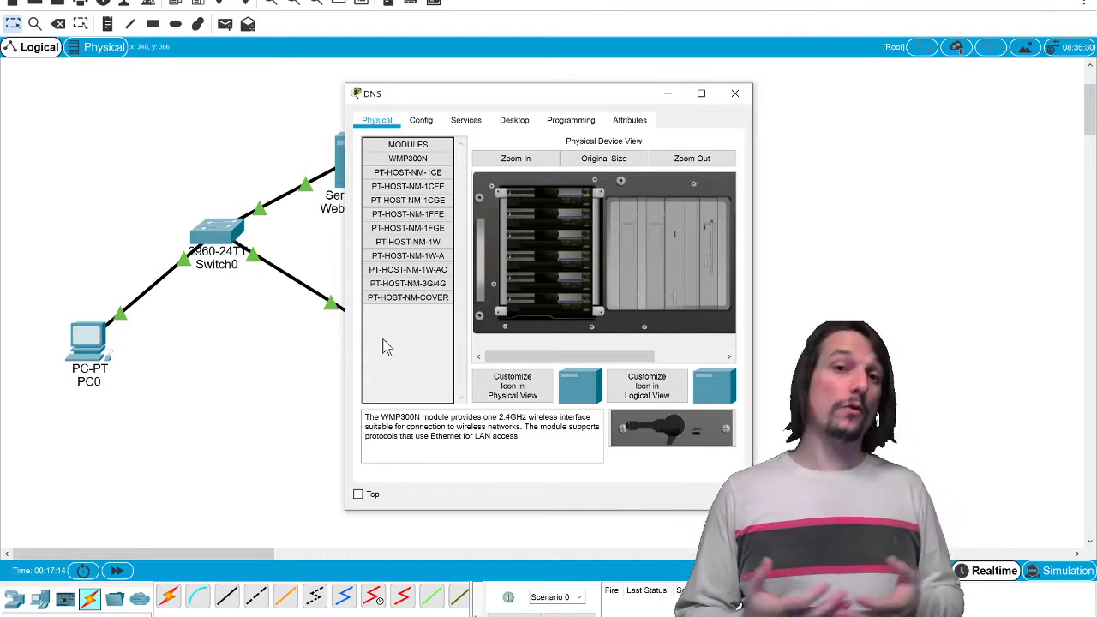
Step: In the DNS server's IP Configuration, enter 192.168.0.3 and auto-fill mask 255.255.255.0
{"action": "left_click", "coordinate": [512, 129]}
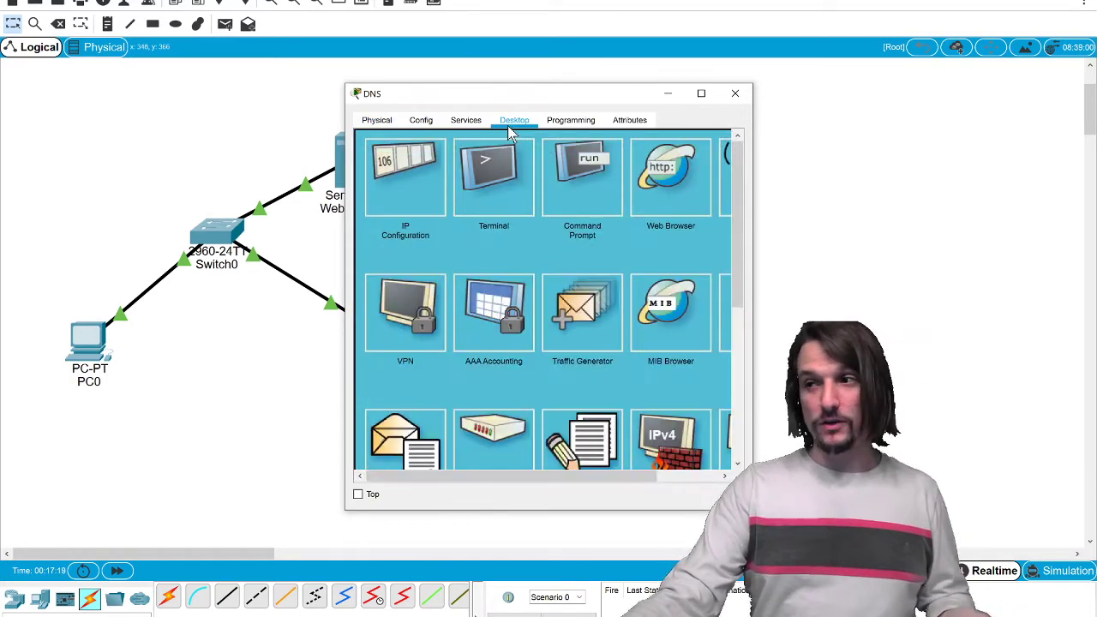
{"action": "left_click", "coordinate": [408, 166]}
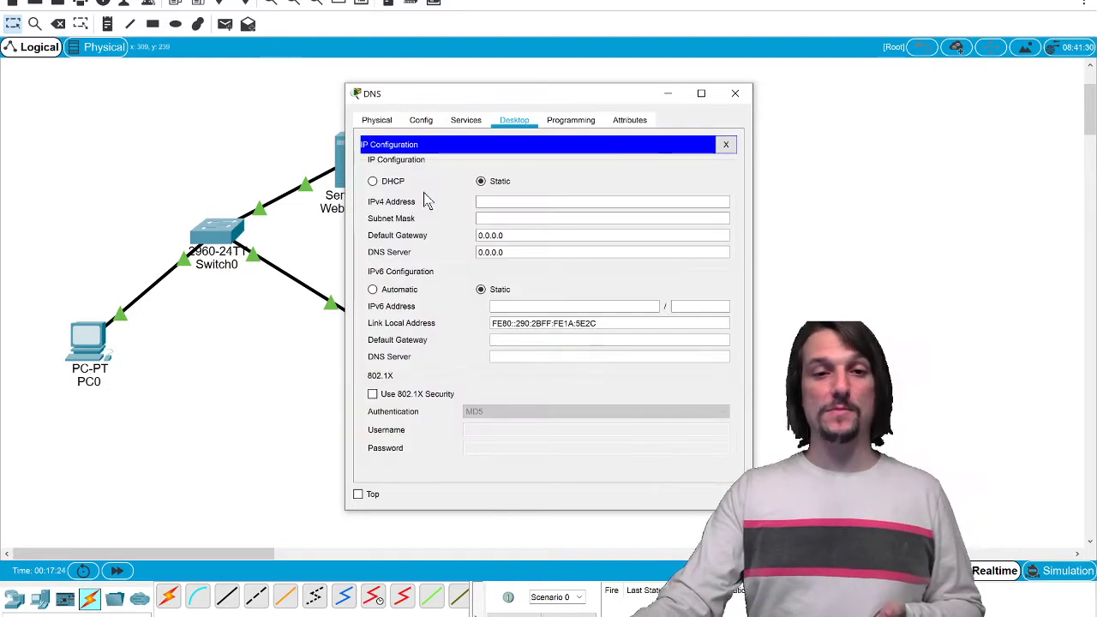
{"action": "left_click", "coordinate": [505, 202]}
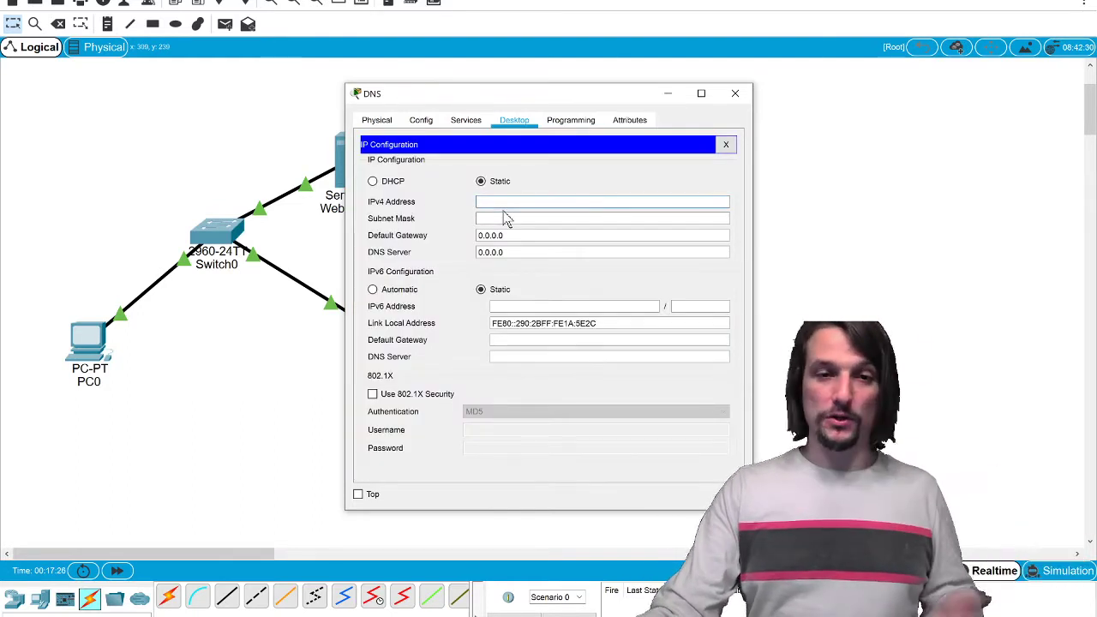
{"action": "type", "text": "19"}
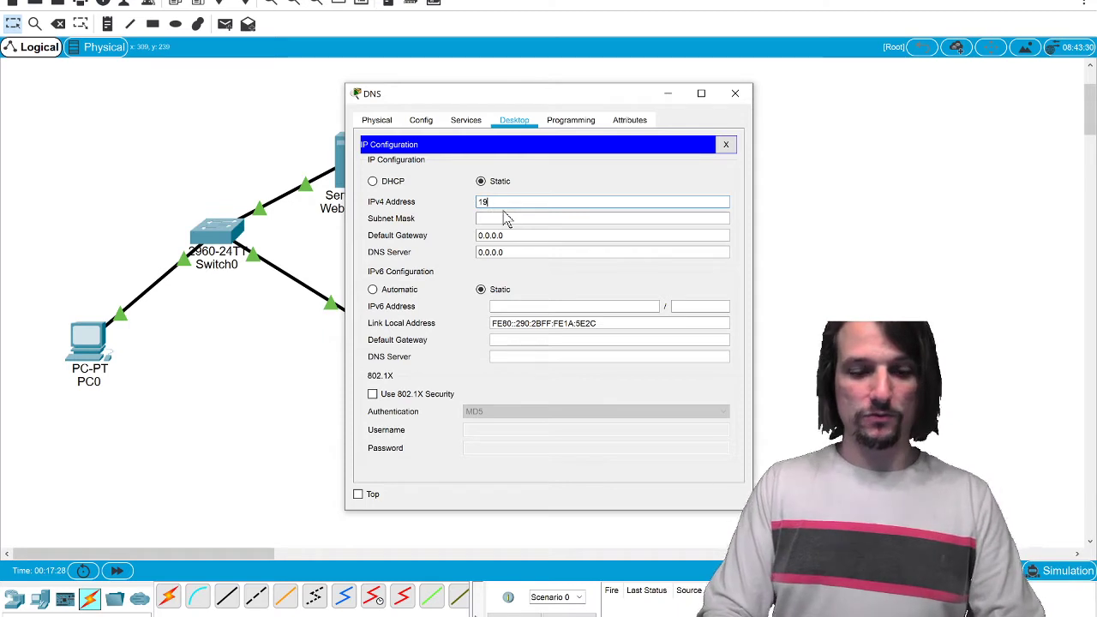
{"action": "type", "text": "2.168.0.3"}
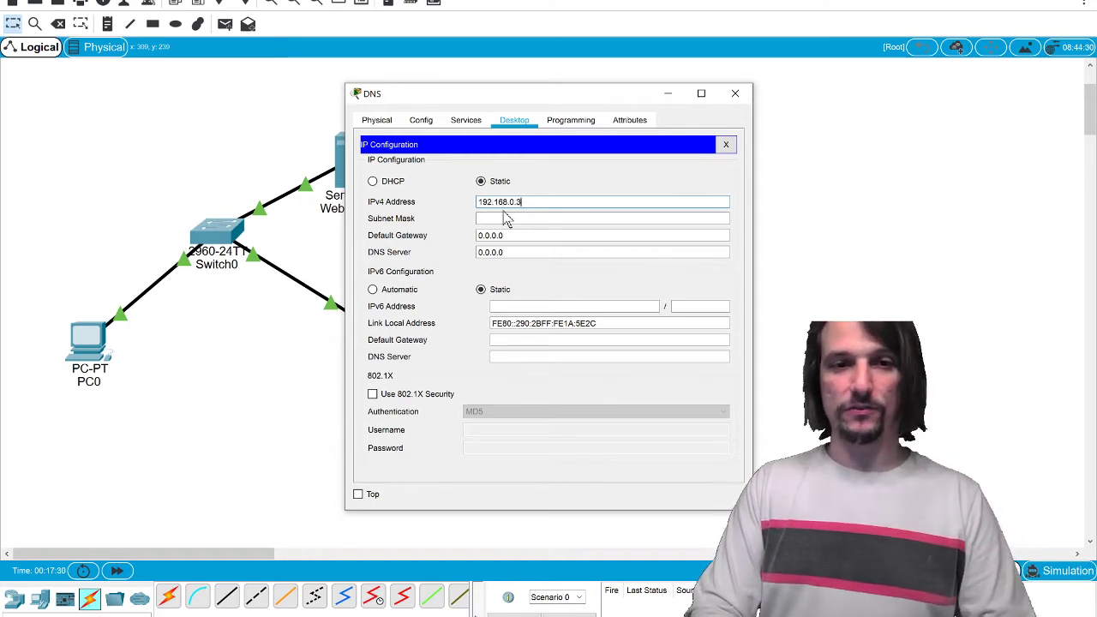
{"action": "left_click", "coordinate": [506, 219]}
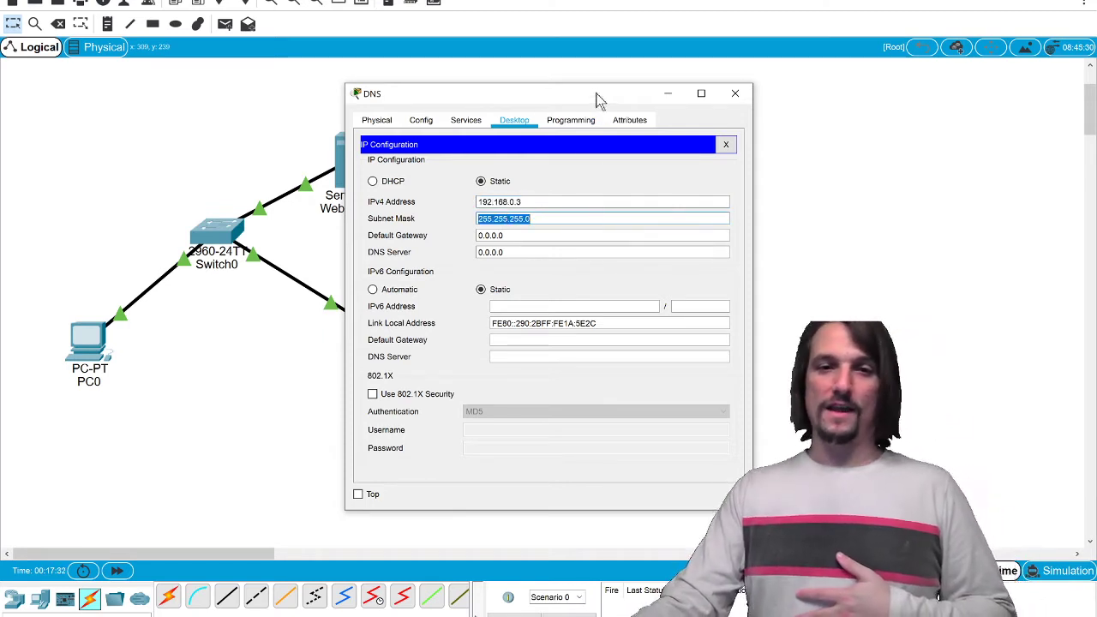
Step: Turn the DNS service on in the DNS server's Services settings
{"action": "left_click", "coordinate": [469, 128]}
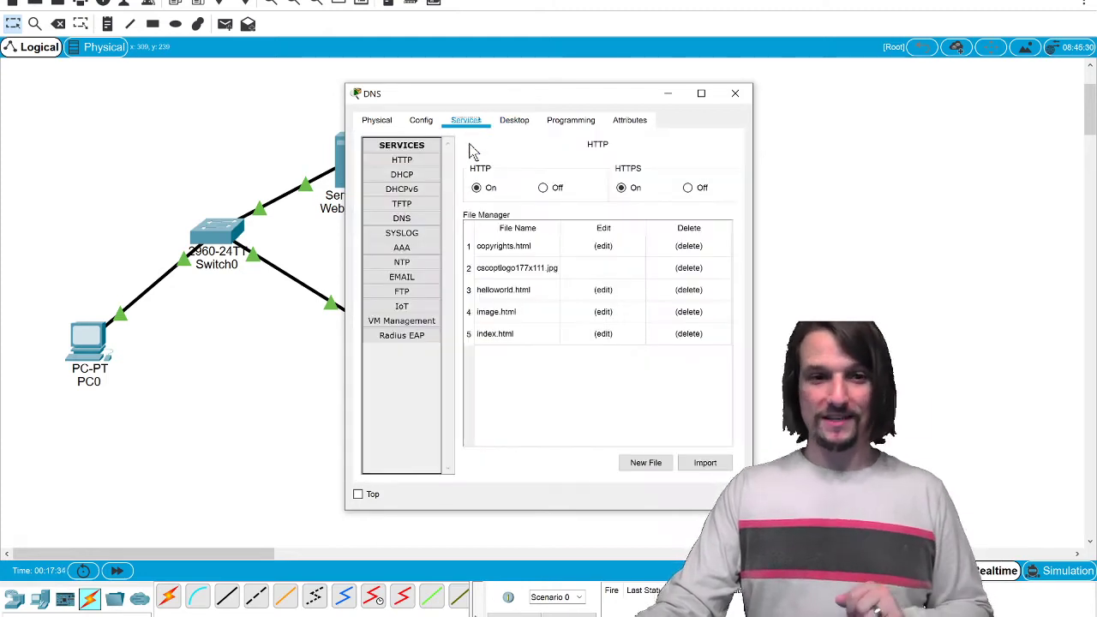
{"action": "left_click", "coordinate": [420, 218]}
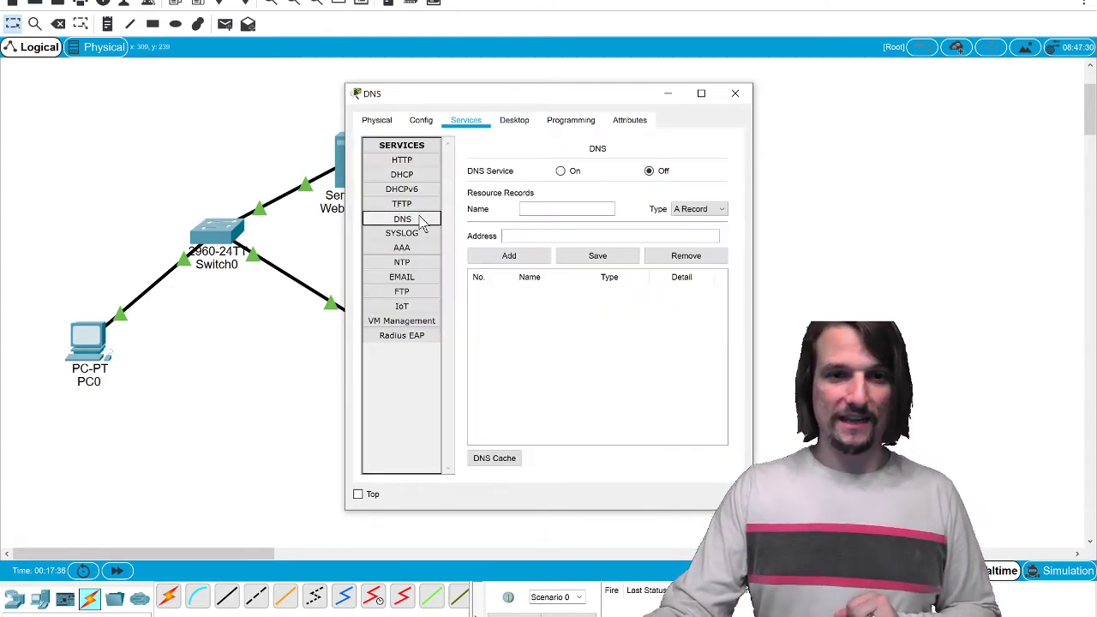
{"action": "left_click", "coordinate": [560, 171]}
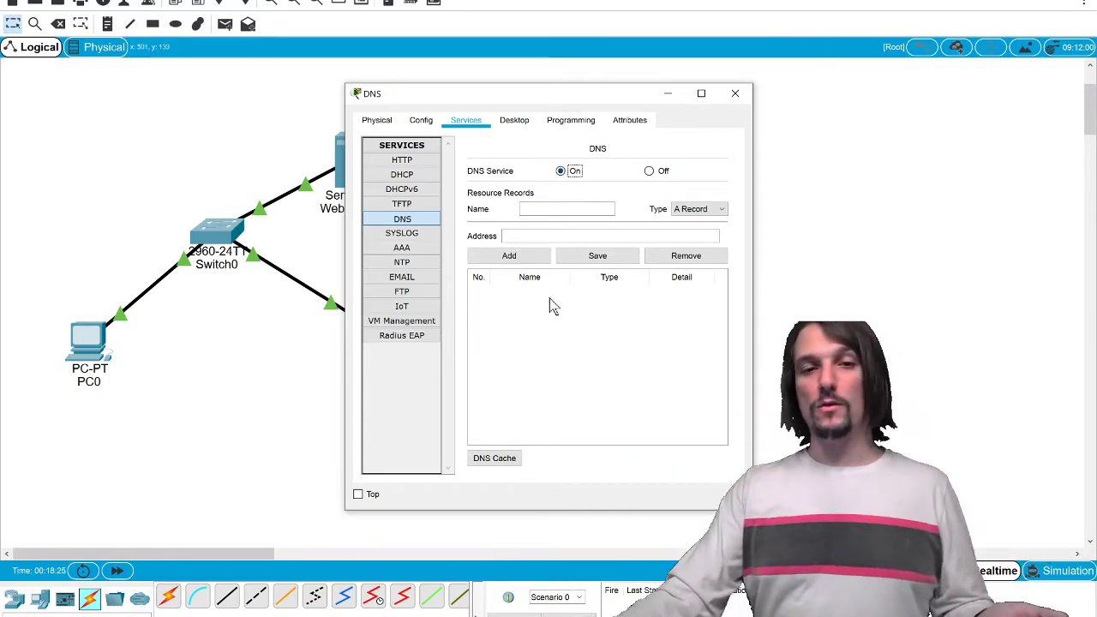
{"action": "left_click", "coordinate": [567, 208]}
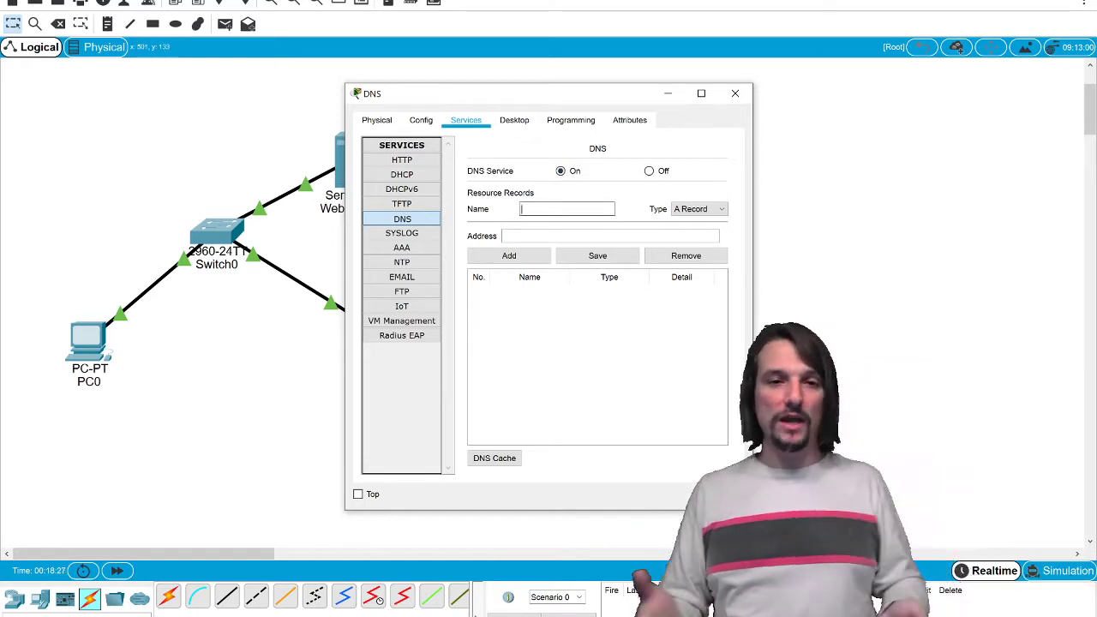
{"action": "type", "text": "w"}
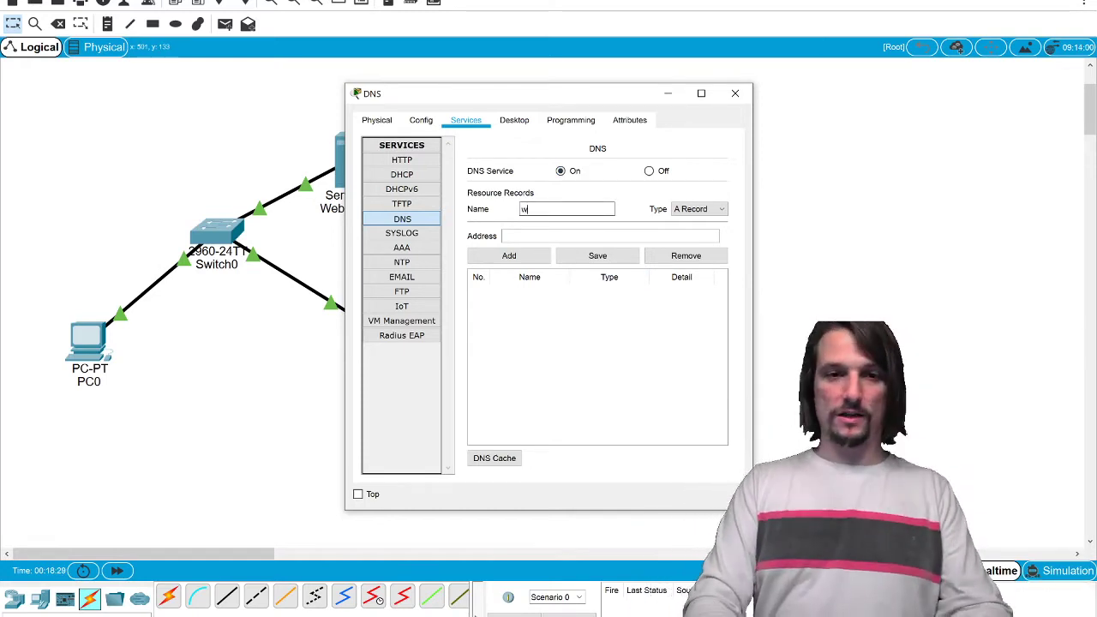
{"action": "type", "text": "ww.pnf.com"}
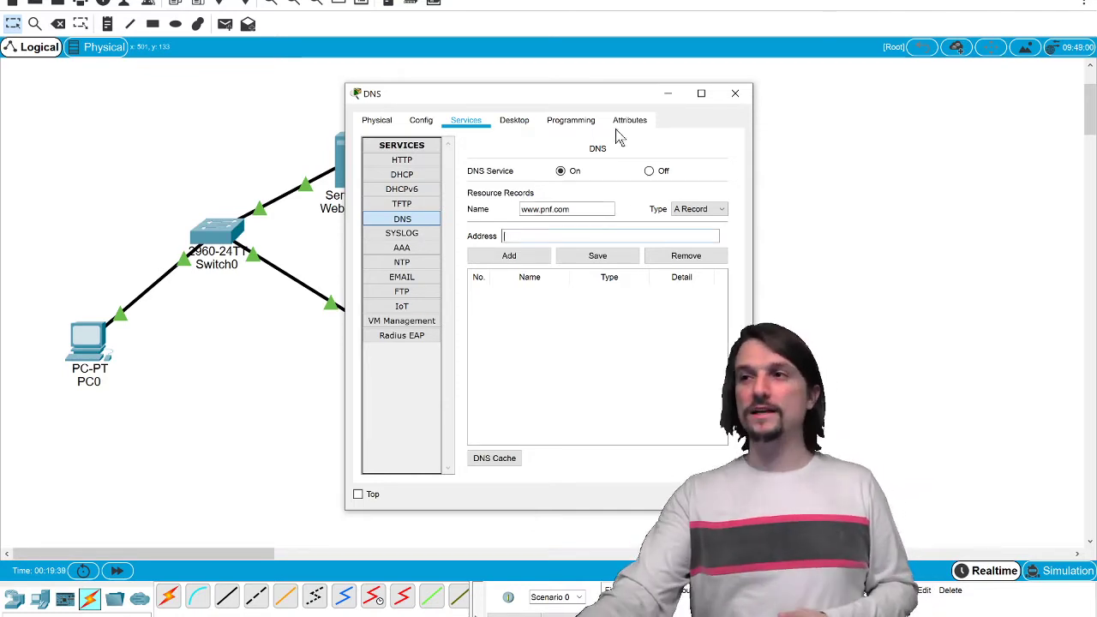
{"action": "left_click_drag", "start_coordinate": [589, 96], "coordinate": [780, 82]}
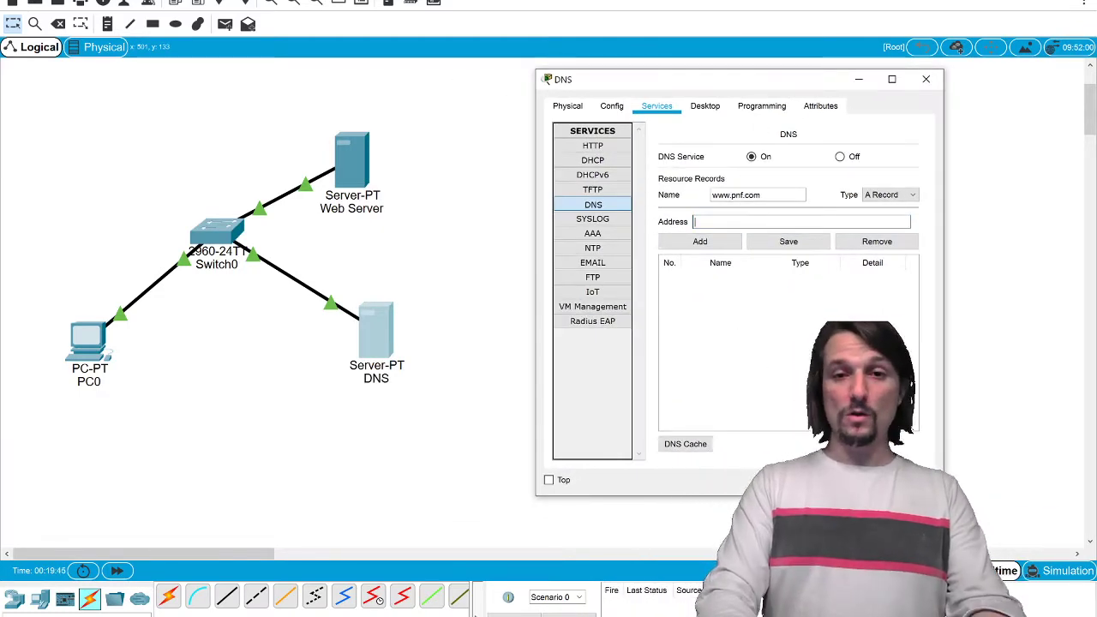
{"action": "type", "text": "192.168.0.3"}
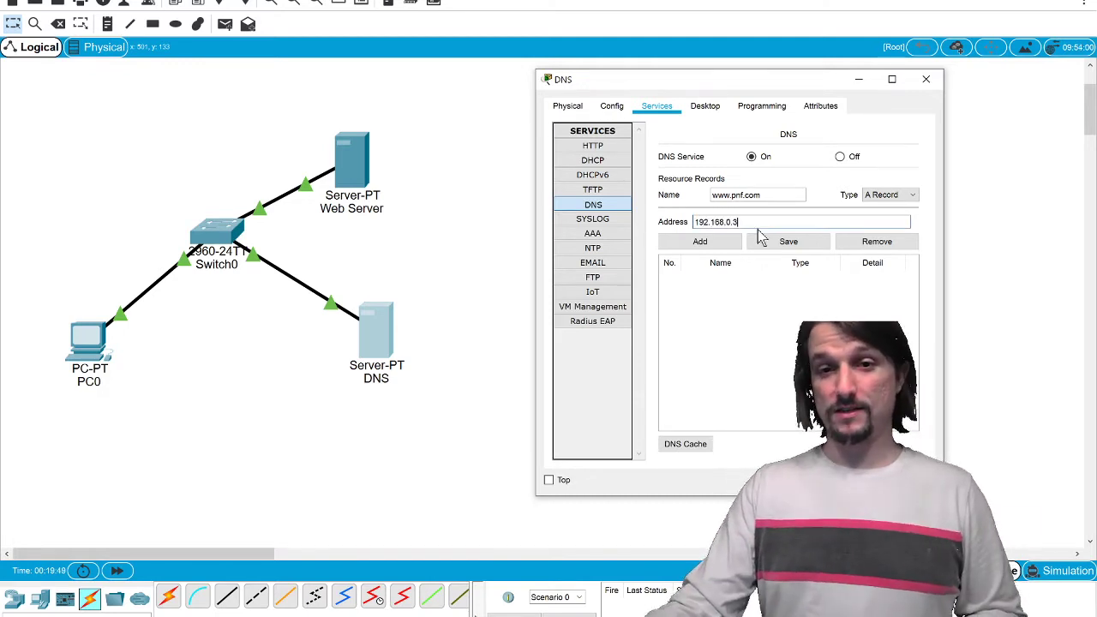
{"action": "left_click", "coordinate": [718, 243]}
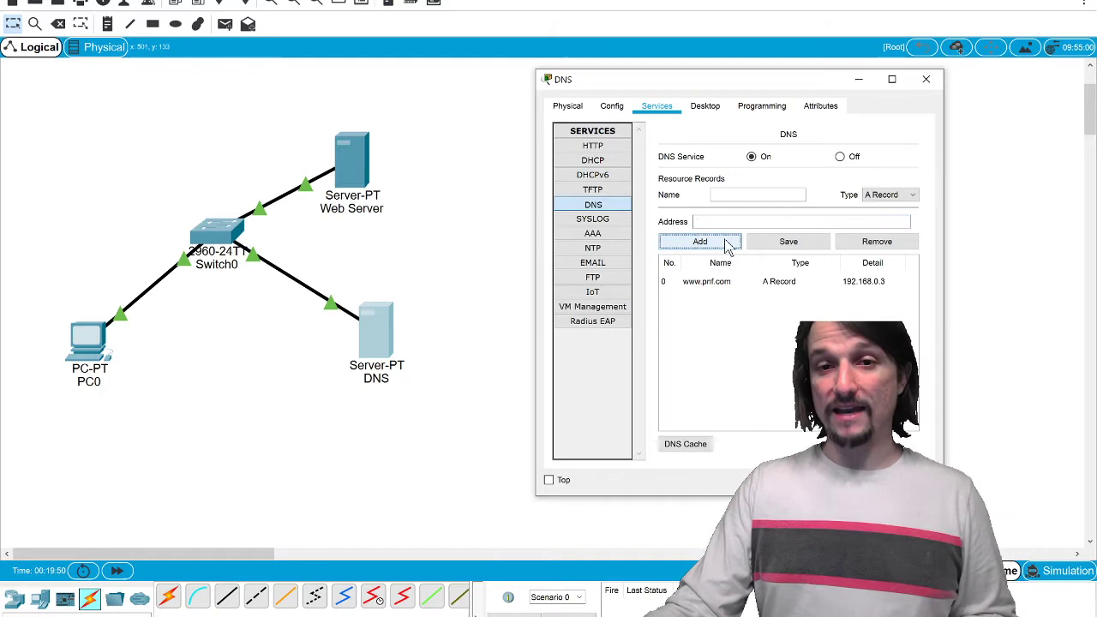
{"action": "left_click", "coordinate": [788, 243]}
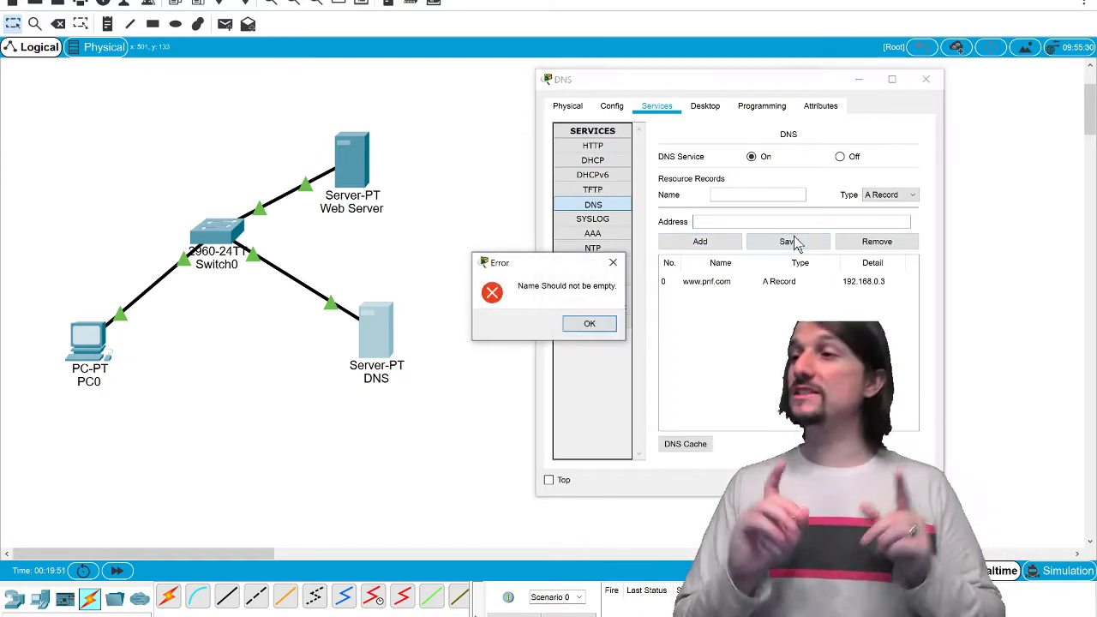
{"action": "left_click", "coordinate": [590, 323]}
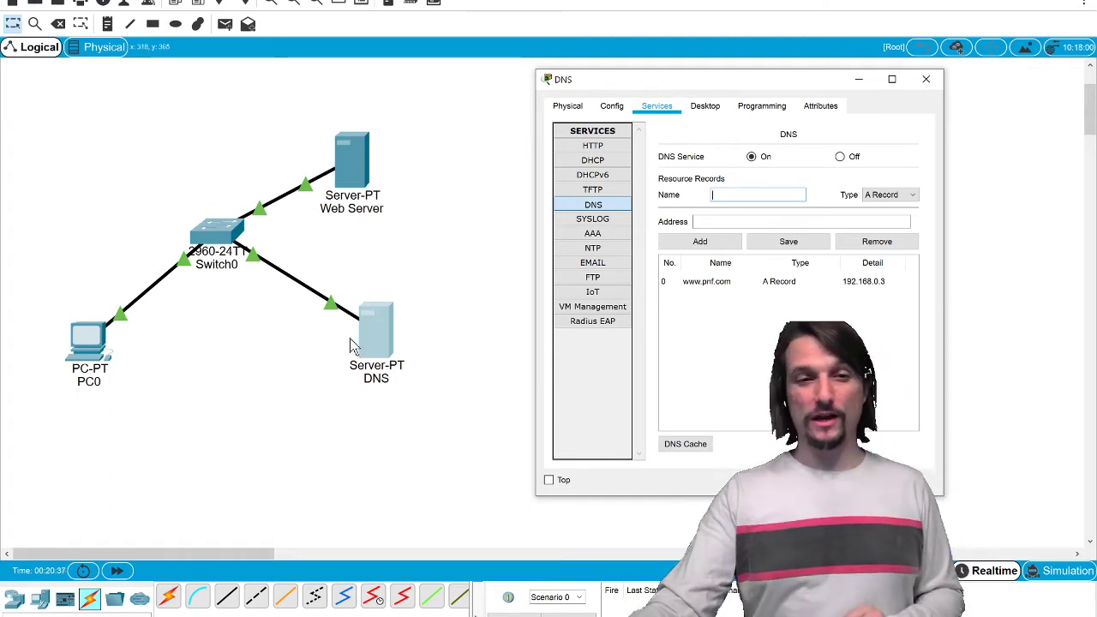
Step: Replace PC0's DNS server address with 192.168.0.3 in its IP configuration
{"action": "left_click", "coordinate": [103, 347]}
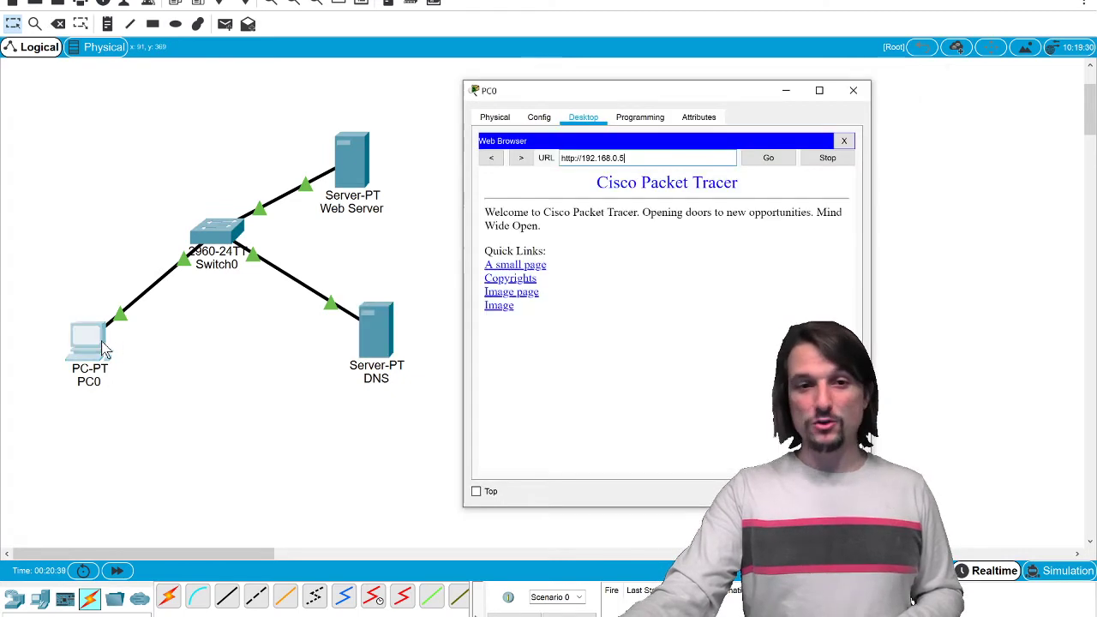
{"action": "left_click", "coordinate": [844, 141]}
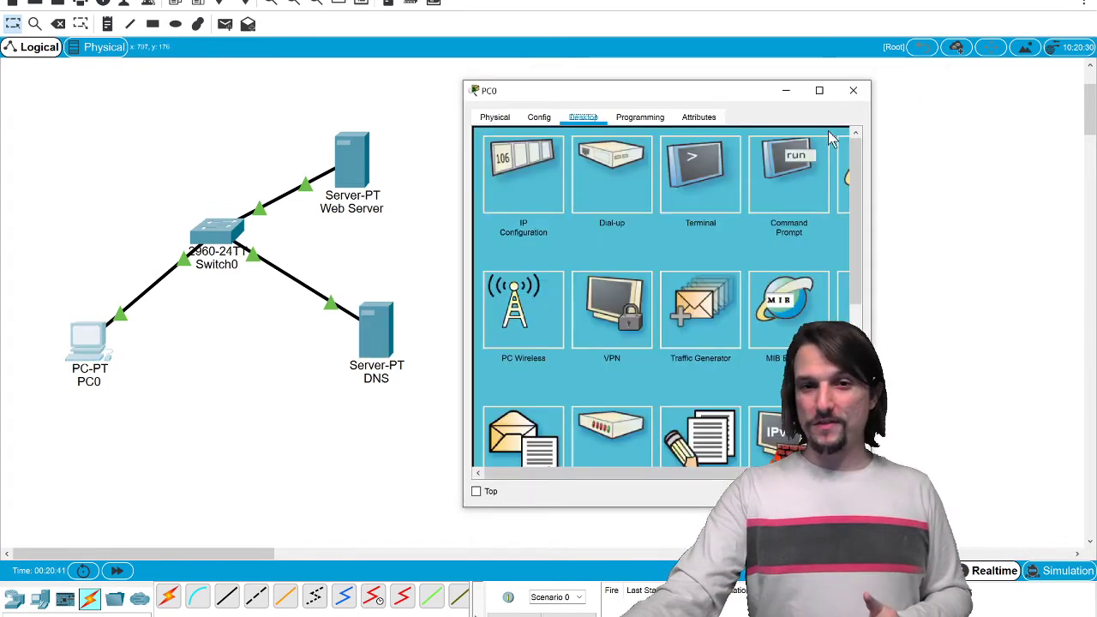
{"action": "left_click", "coordinate": [537, 199]}
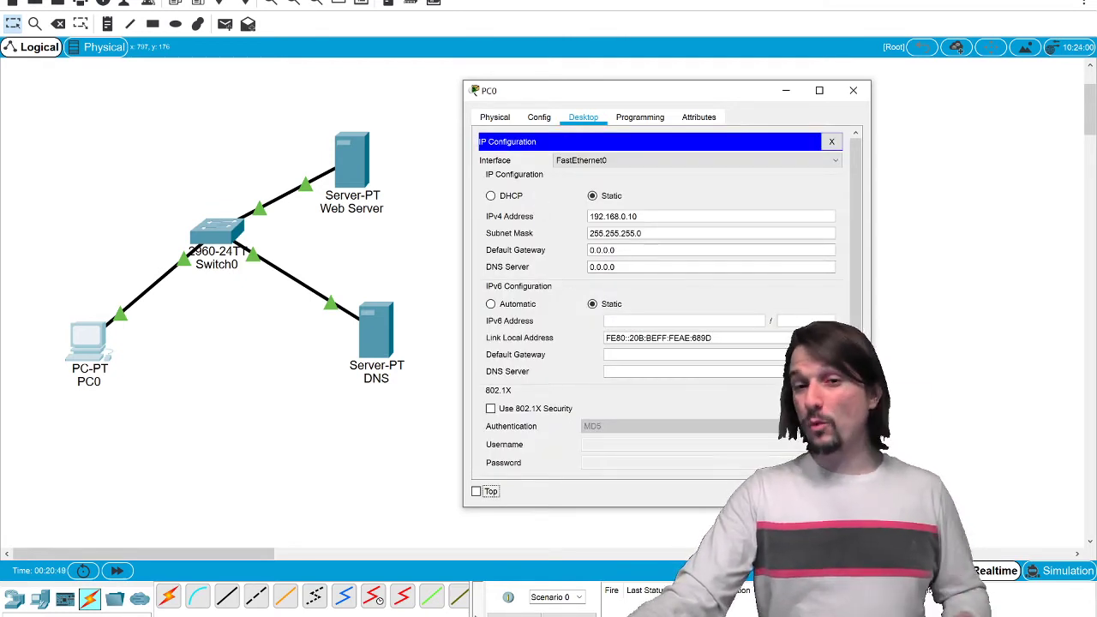
{"action": "left_click", "coordinate": [685, 267]}
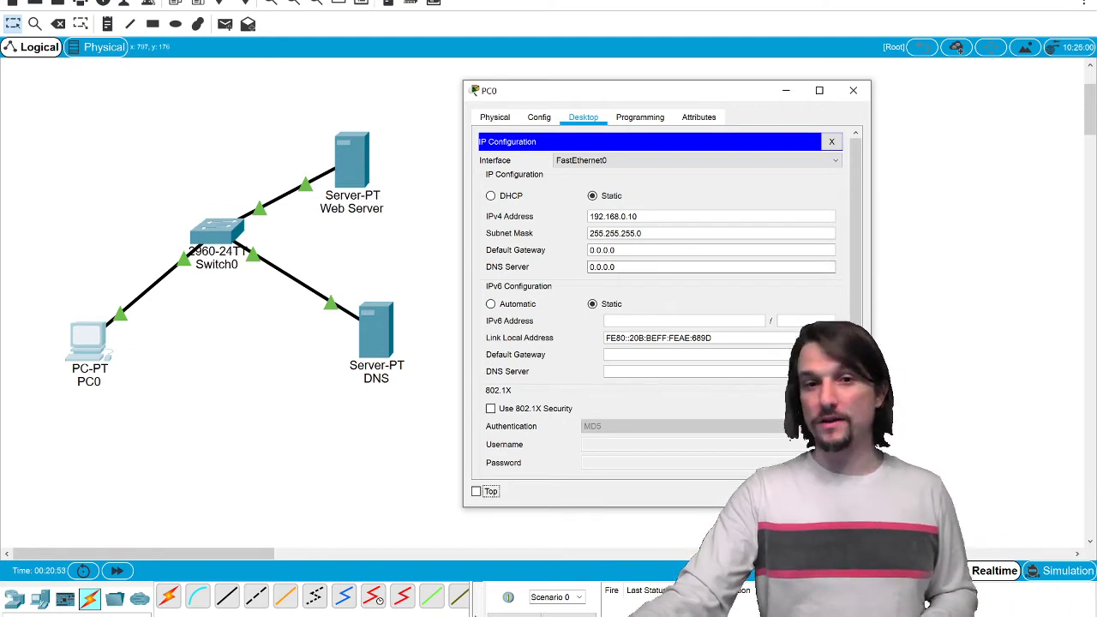
{"action": "key", "text": "ctrl+a"}
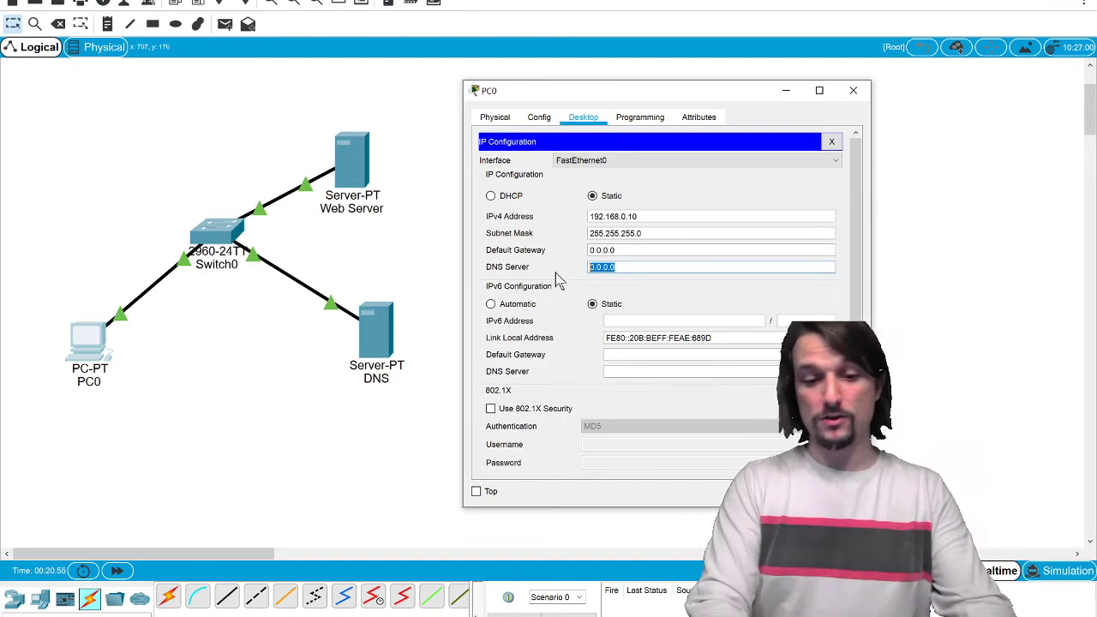
{"action": "type", "text": "192.168.0.3"}
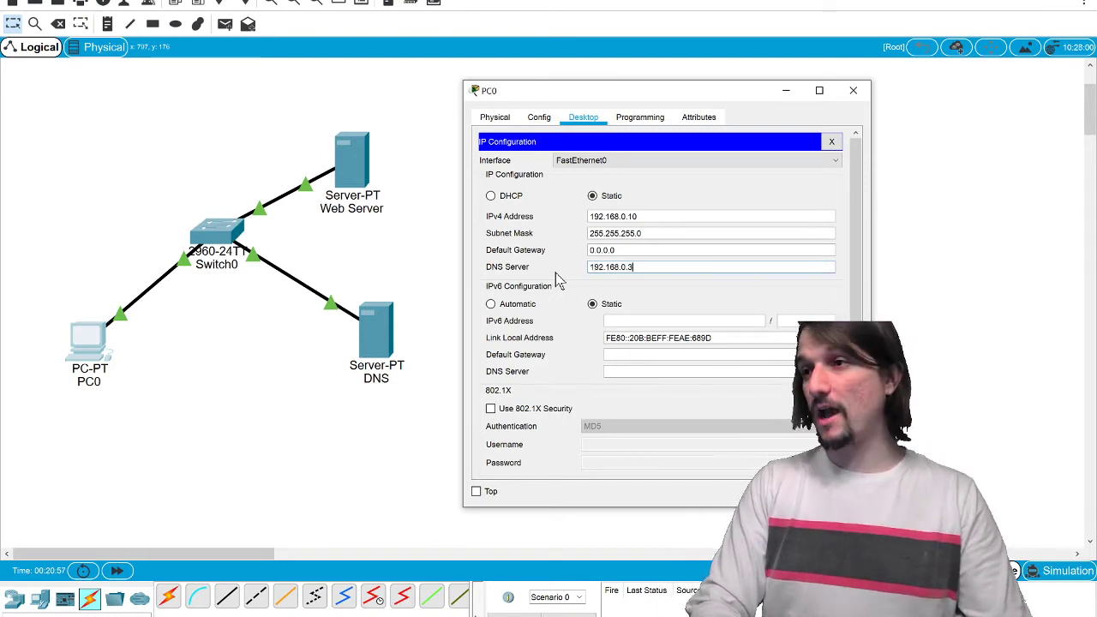
{"action": "left_click", "coordinate": [832, 142]}
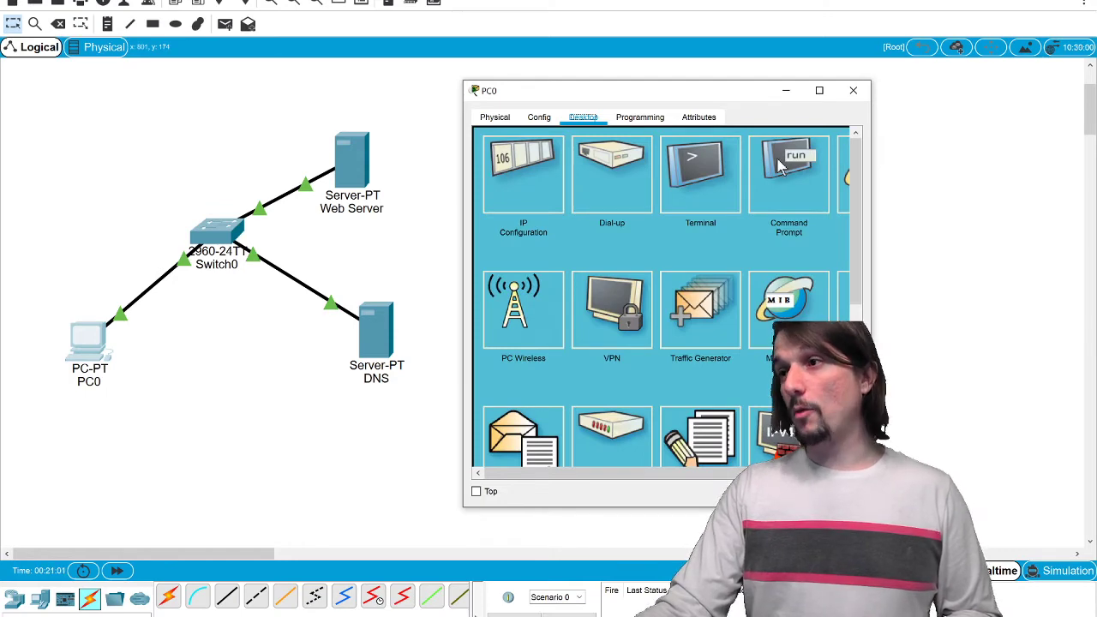
{"action": "left_click_drag", "start_coordinate": [649, 91], "coordinate": [533, 80]}
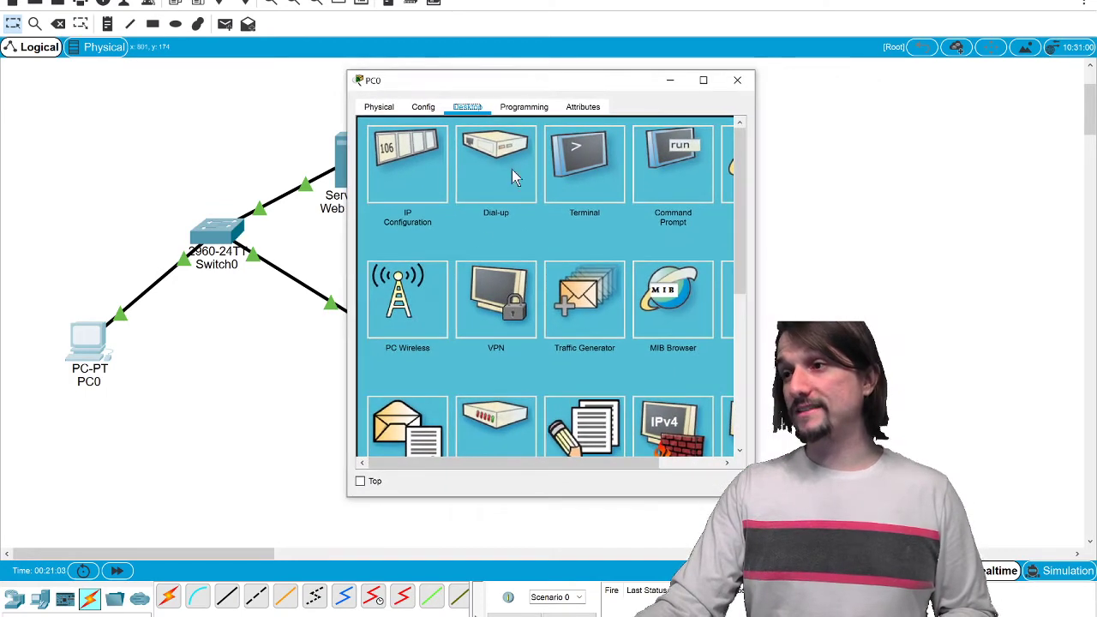
{"action": "left_click_drag", "start_coordinate": [431, 459], "coordinate": [631, 451]}
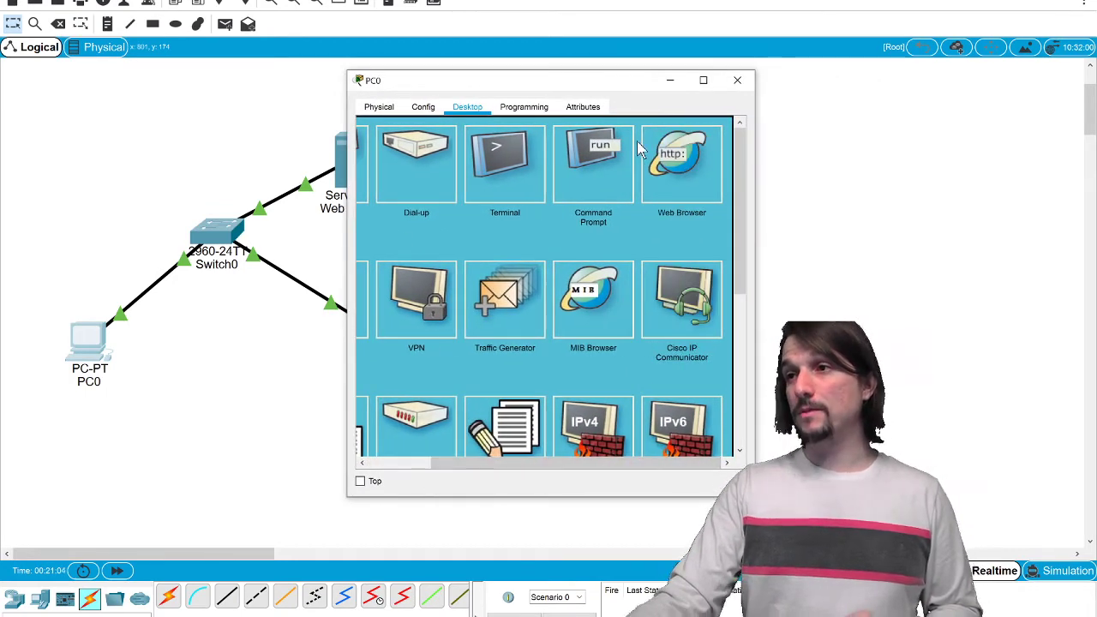
{"action": "left_click", "coordinate": [688, 188]}
{"action": "left_click", "coordinate": [445, 147]}
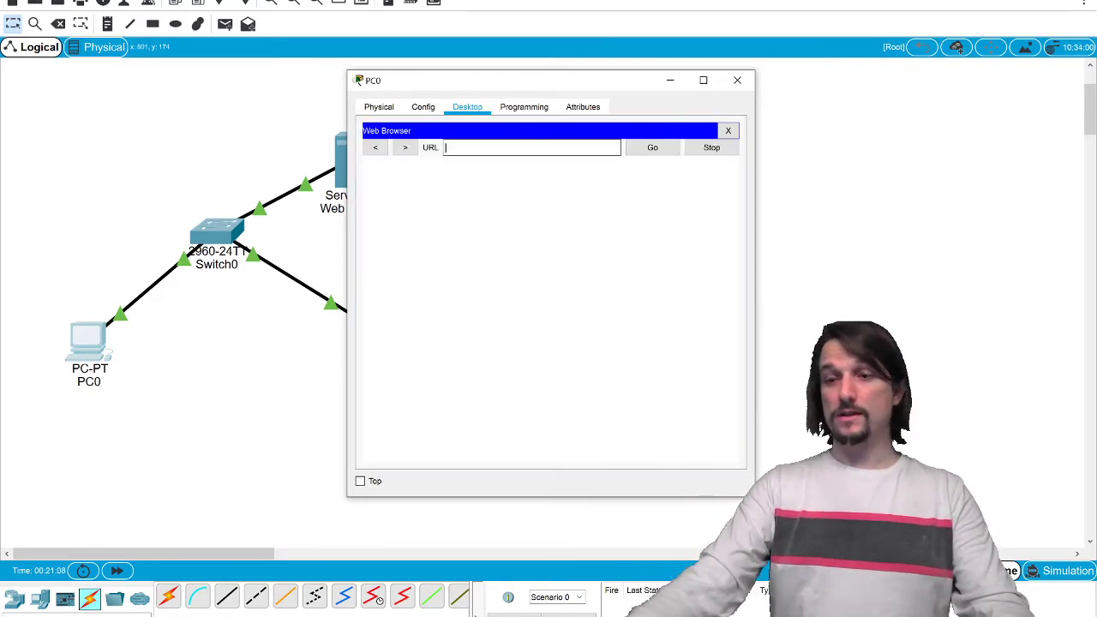
{"action": "type", "text": "www.pn"}
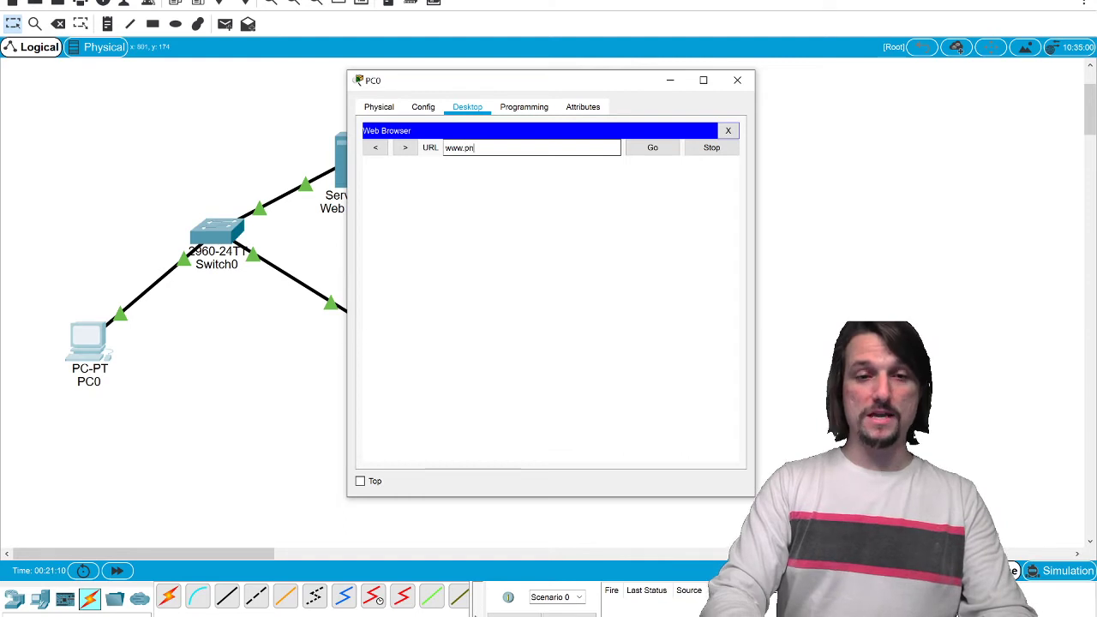
{"action": "type", "text": "f.com"}
{"action": "key", "text": "Return"}
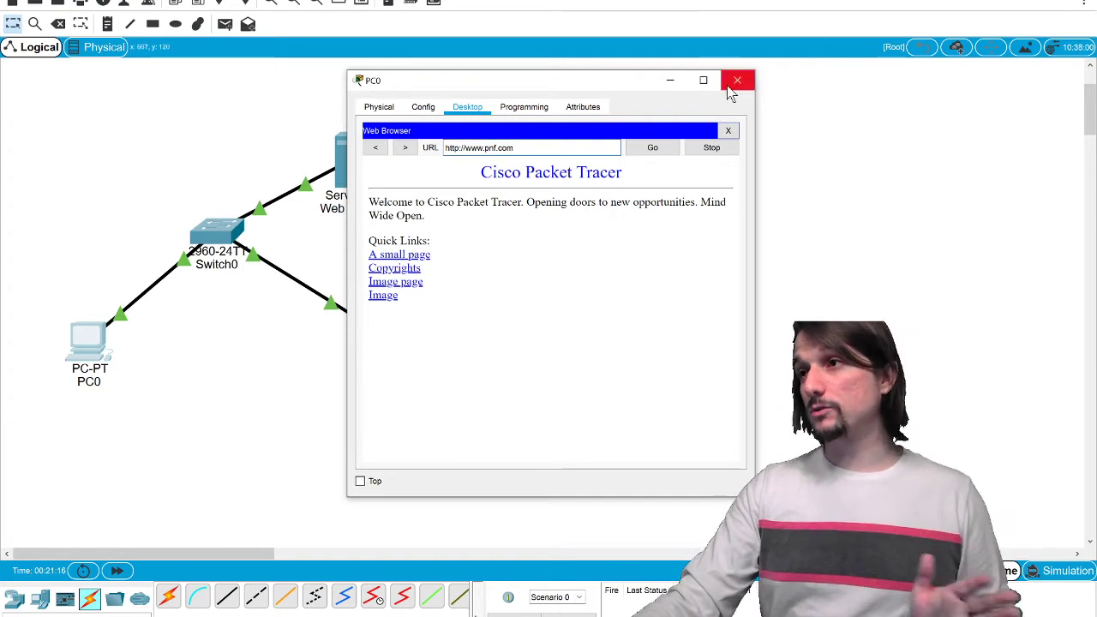
{"action": "left_click", "coordinate": [727, 130]}
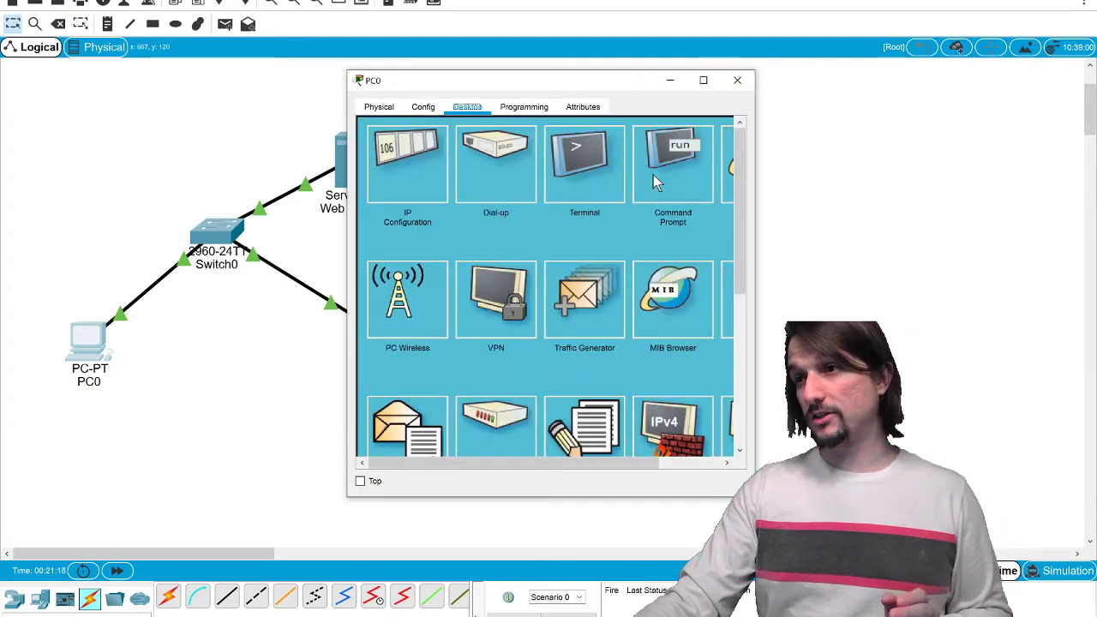
Step: Delete the DNS server address in PC0's IP configuration, leaving it empty
{"action": "left_click", "coordinate": [420, 189]}
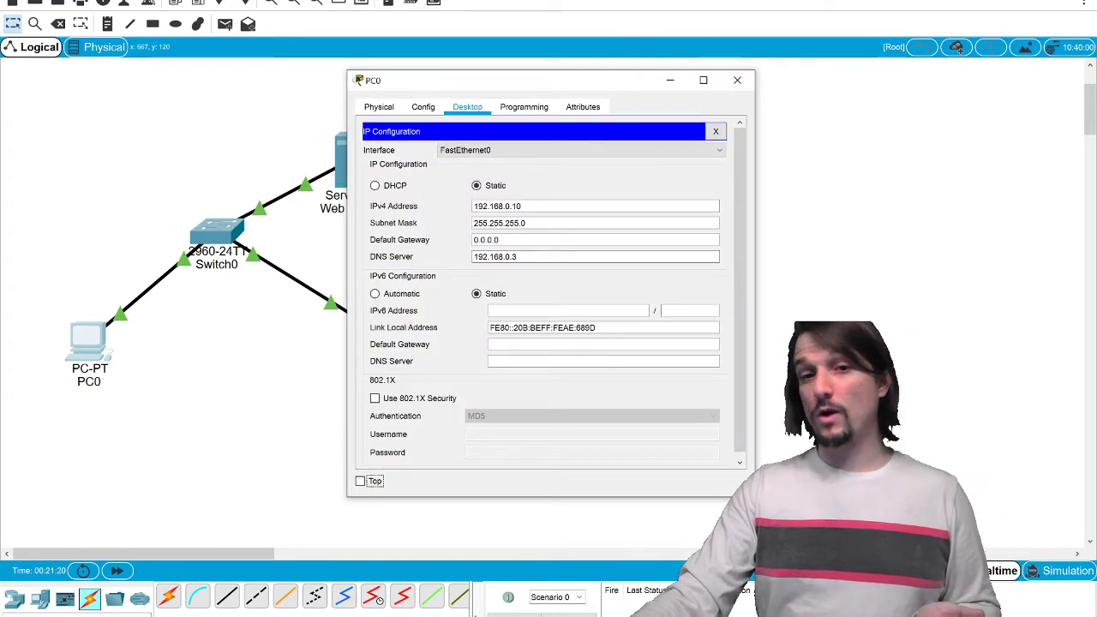
{"action": "left_click_drag", "start_coordinate": [489, 257], "coordinate": [518, 257]}
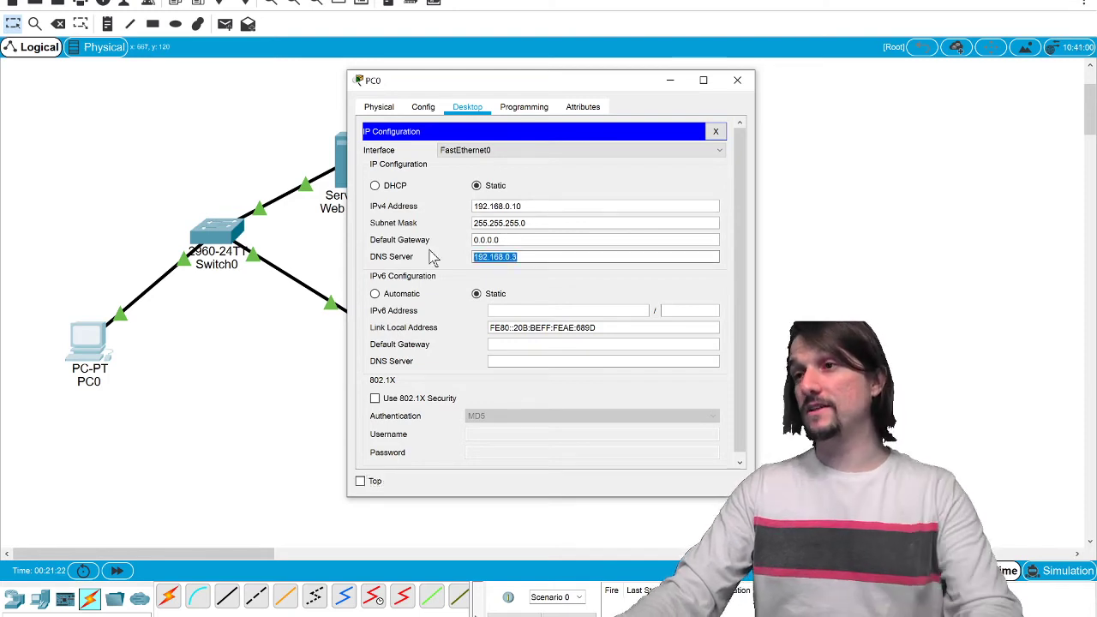
{"action": "key", "text": "ctrl+a"}
{"action": "key", "text": "BackSpace"}
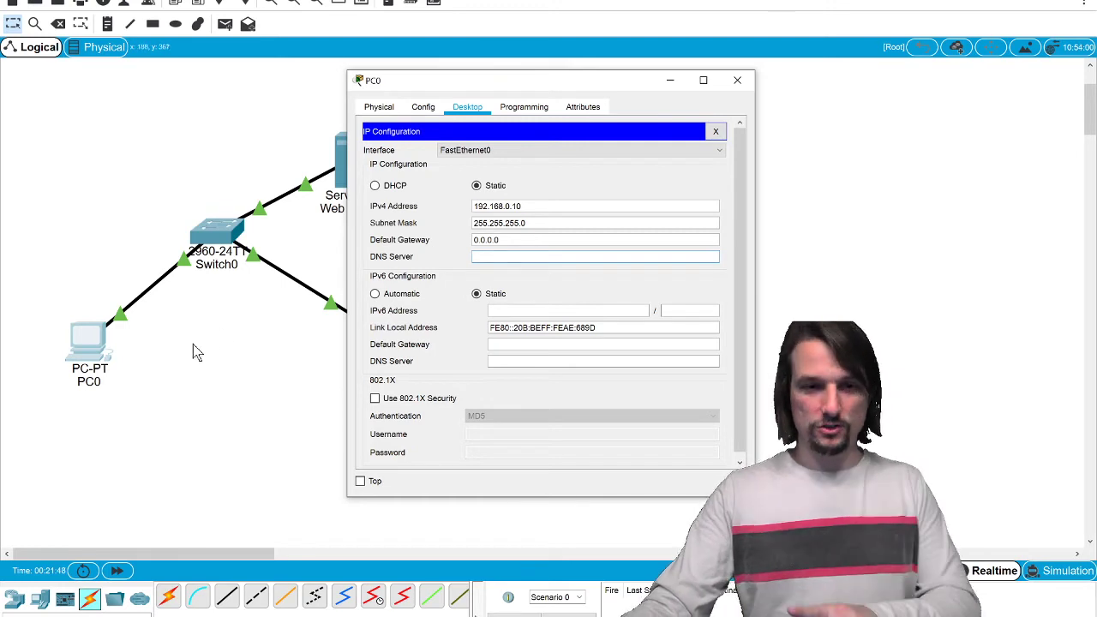
{"action": "left_click", "coordinate": [716, 131]}
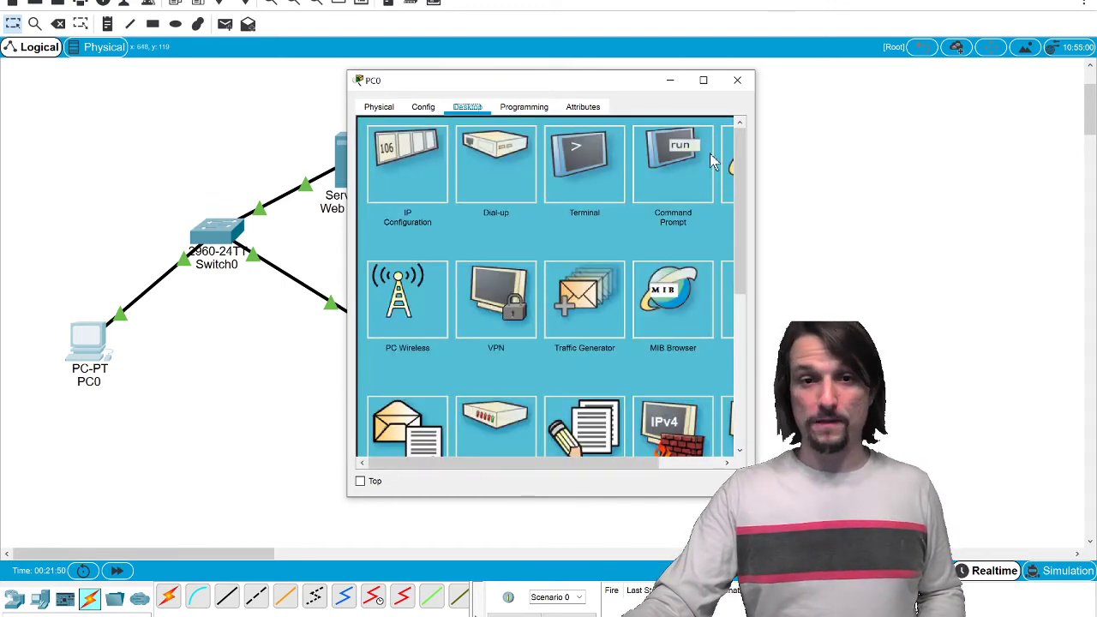
{"action": "left_click_drag", "start_coordinate": [522, 463], "coordinate": [565, 463]}
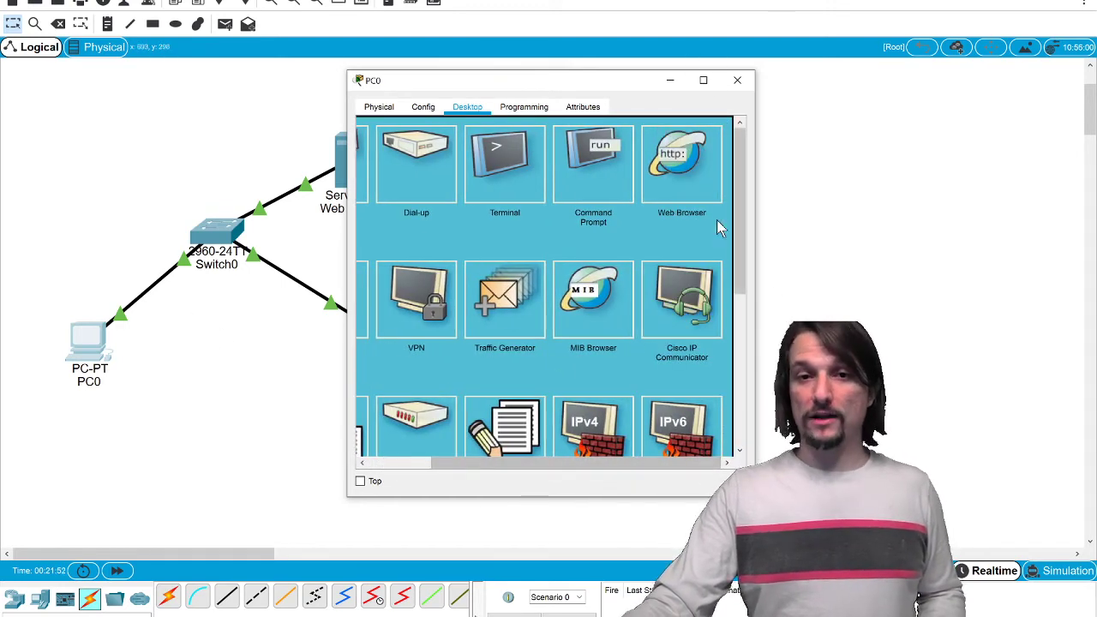
{"action": "left_click", "coordinate": [696, 163]}
{"action": "left_click", "coordinate": [548, 147]}
{"action": "type", "text": "ww"}
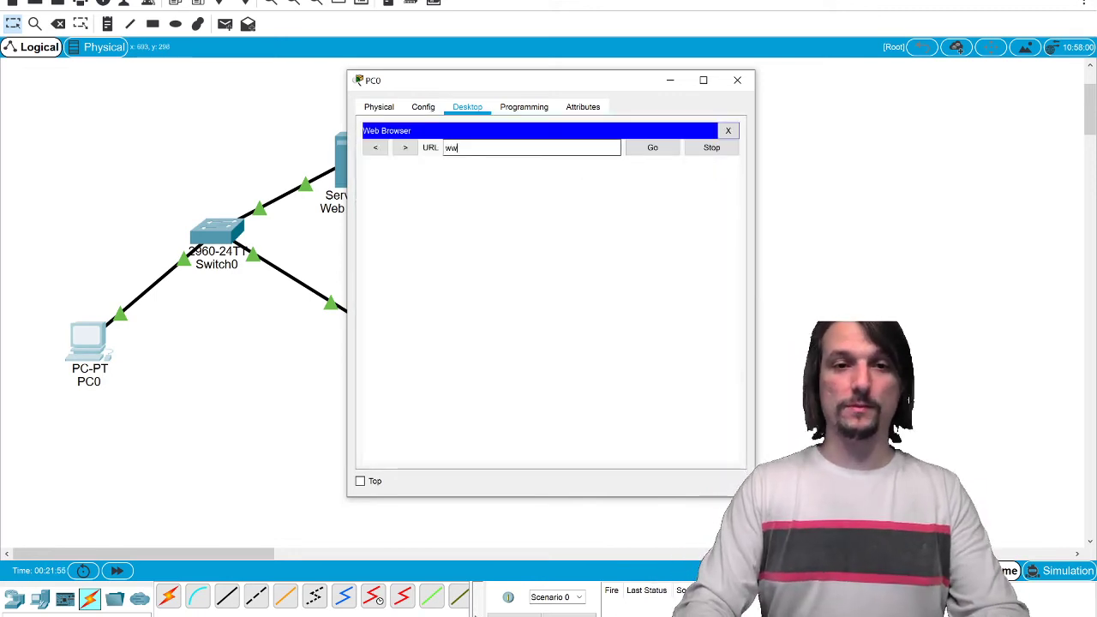
{"action": "type", "text": "w.pnf.com"}
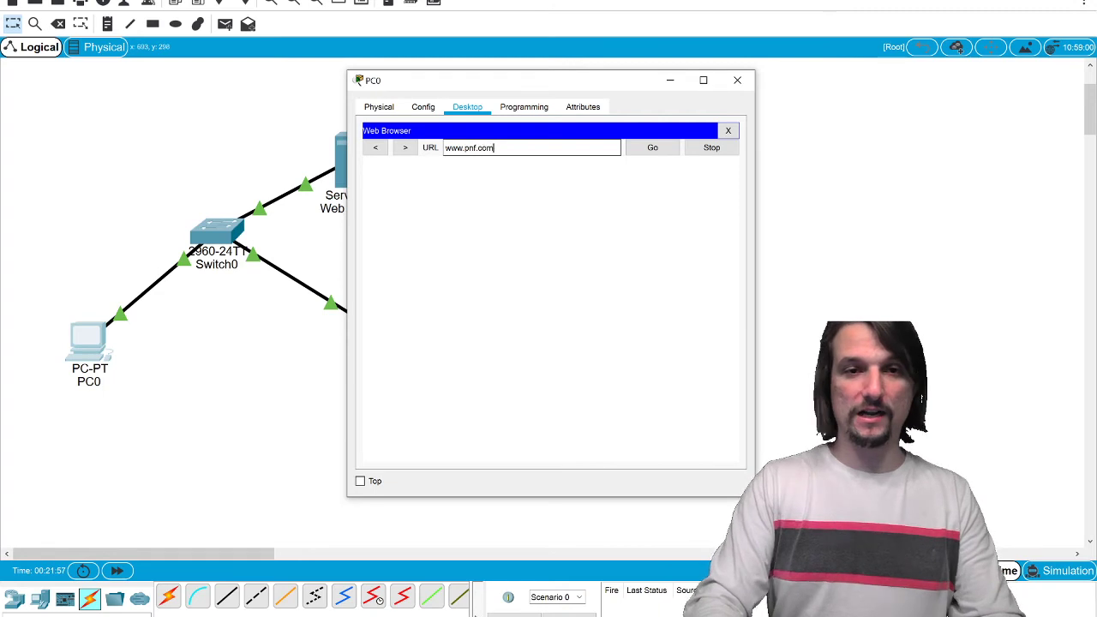
{"action": "key", "text": "Return"}
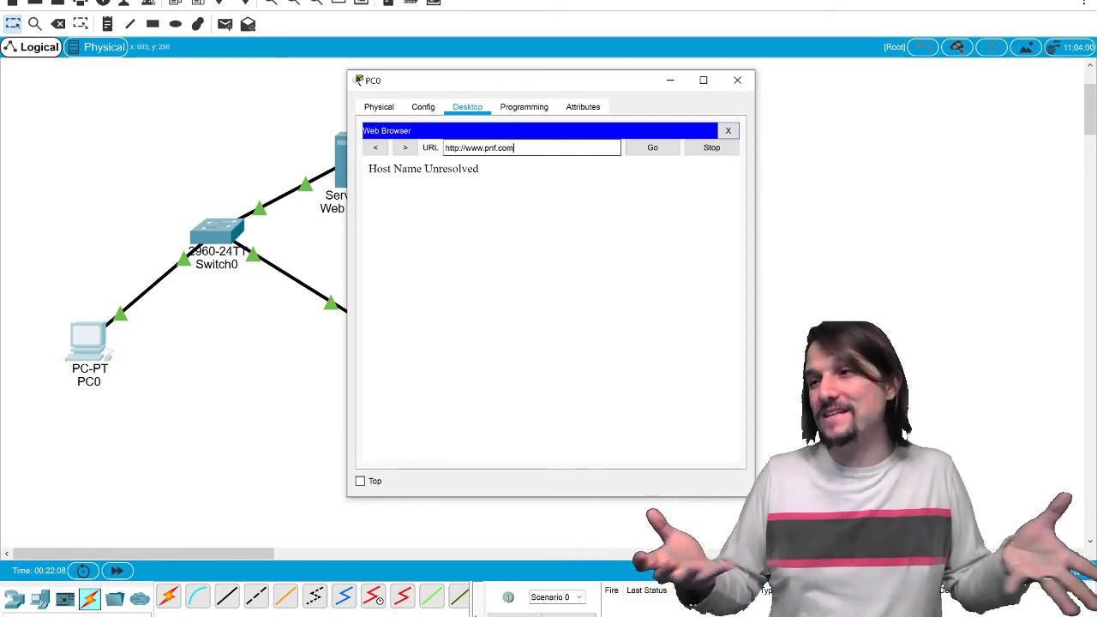
{"action": "left_click", "coordinate": [727, 131]}
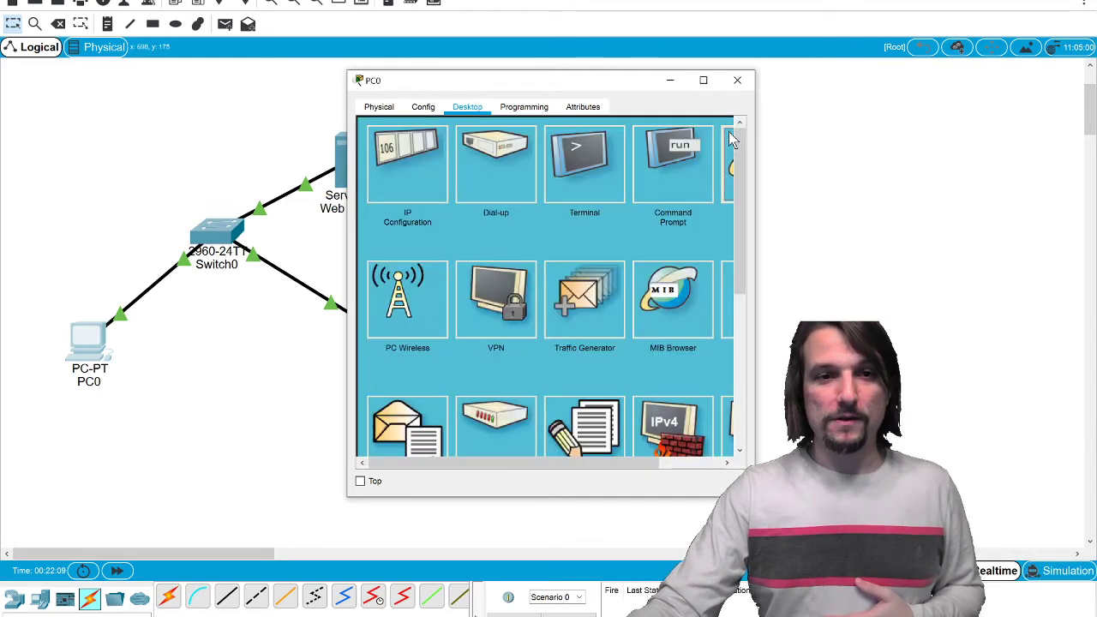
{"action": "left_click", "coordinate": [414, 159]}
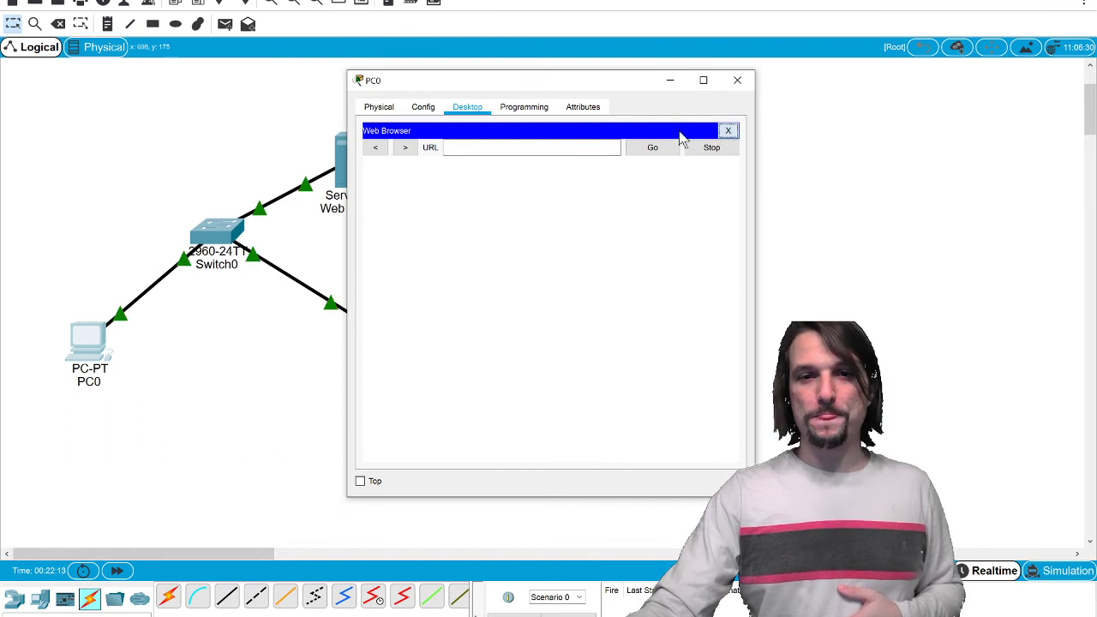
Step: Set PC0's DNS server address back to 192.168.0.3
{"action": "left_click", "coordinate": [728, 131]}
{"action": "left_click", "coordinate": [412, 174]}
{"action": "left_click_drag", "start_coordinate": [502, 257], "coordinate": [472, 257]}
{"action": "type", "text": "192."}
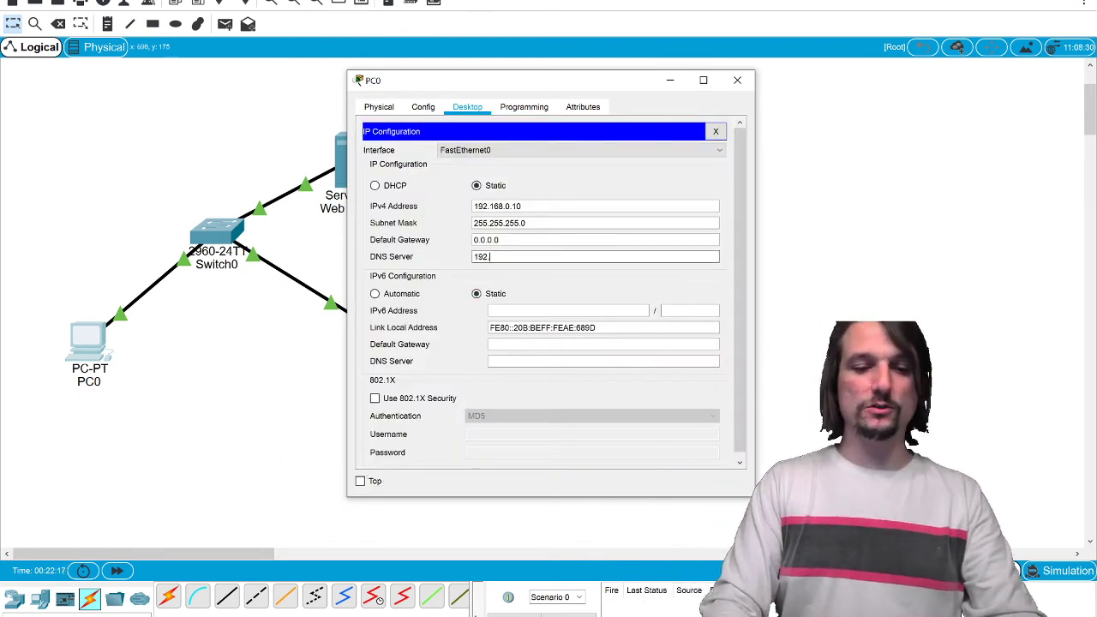
{"action": "type", "text": "168.0.2"}
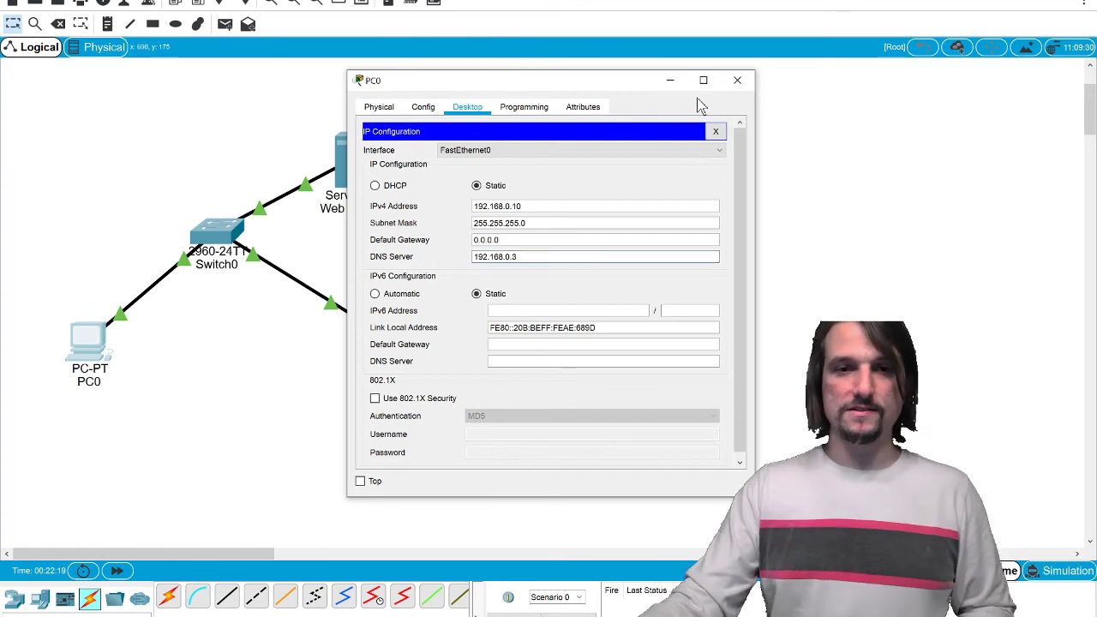
{"action": "left_click", "coordinate": [715, 131]}
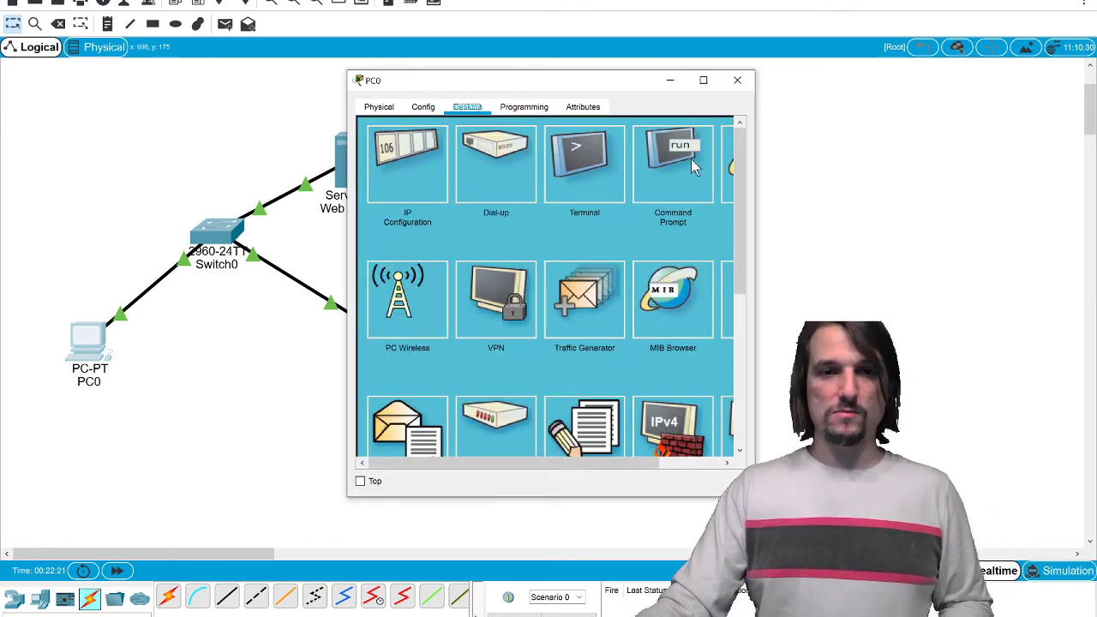
{"action": "scroll", "coordinate": [702, 172], "scroll_direction": "right", "scroll_amount": 3}
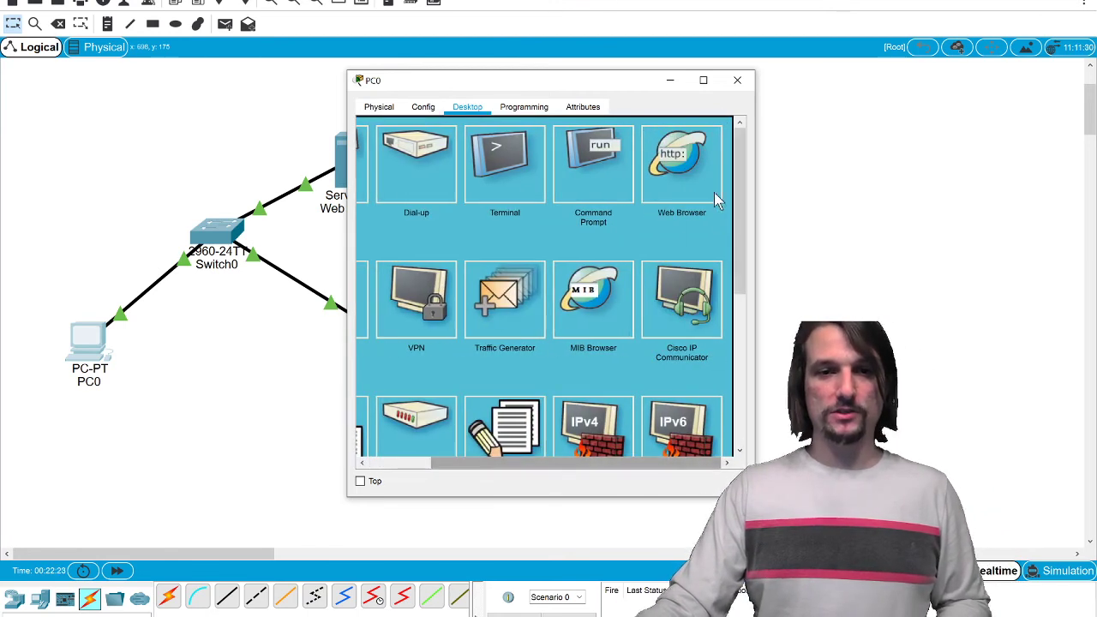
{"action": "left_click", "coordinate": [642, 164]}
{"action": "type", "text": "www"}
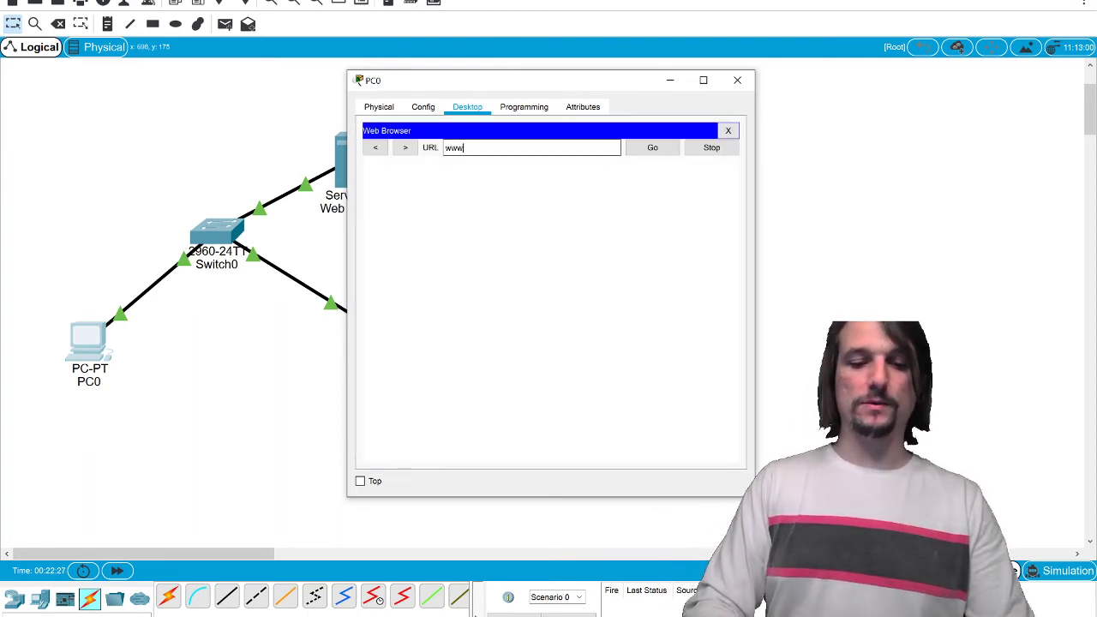
{"action": "type", "text": ".pnf.c"}
{"action": "type", "text": "om"}
{"action": "key", "text": "Return"}
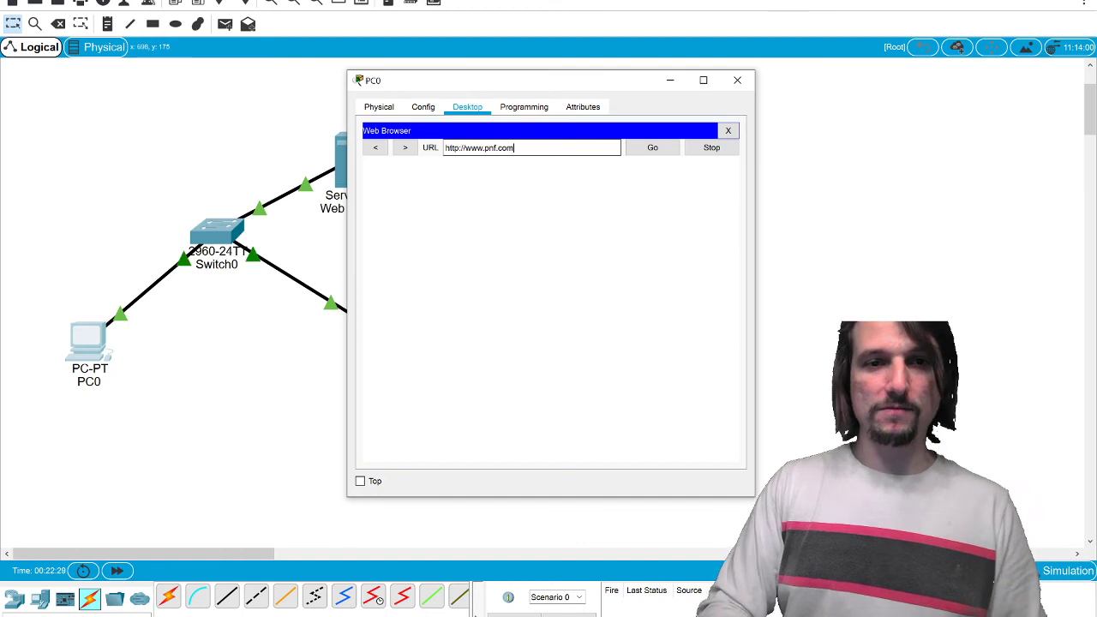